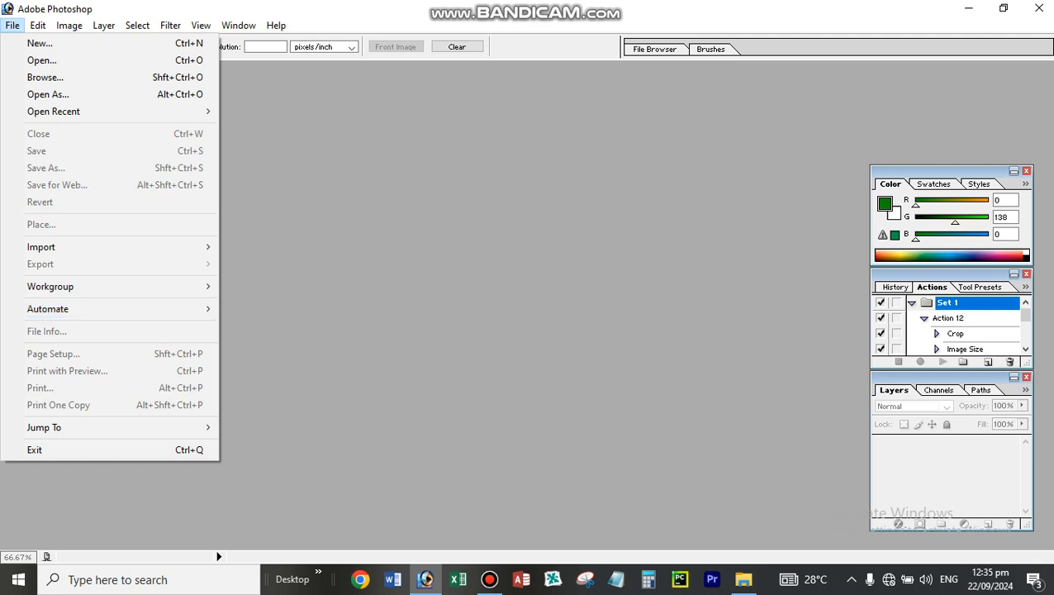
mouse_move(99, 309)
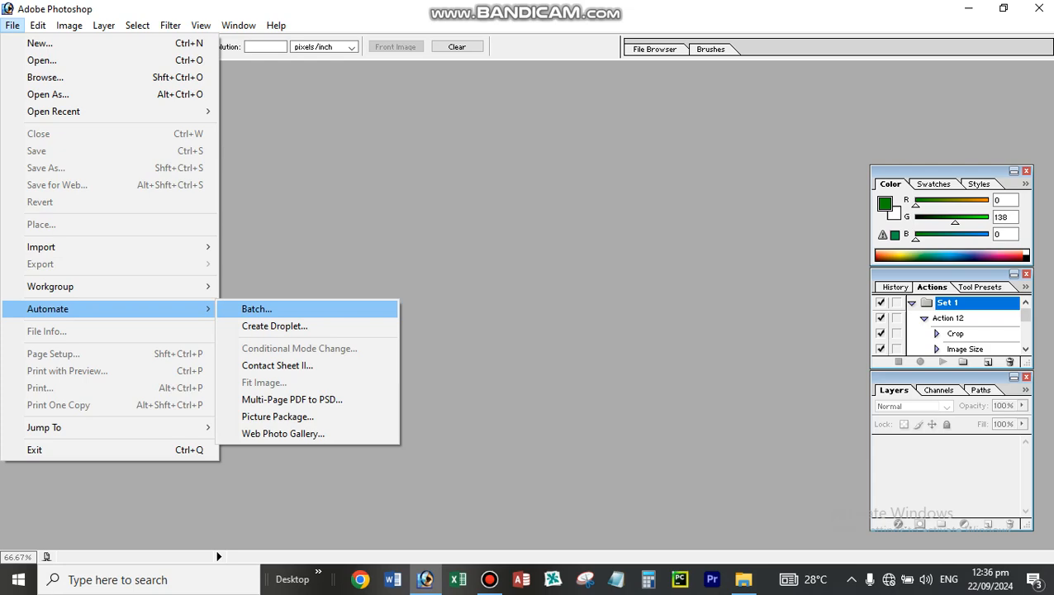
click(257, 309)
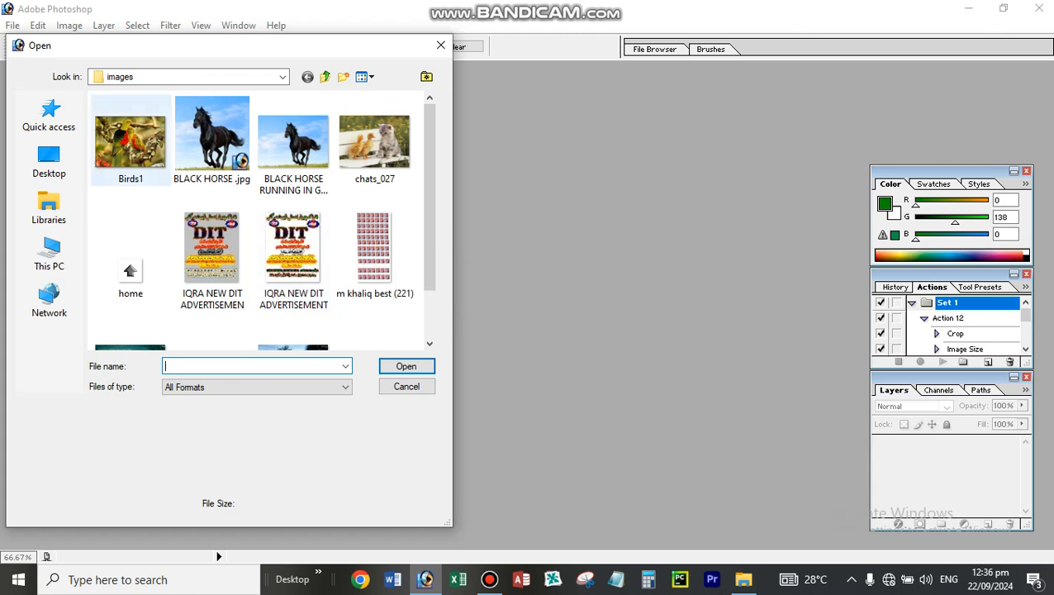
- Open the image "facebook september 2024" from the source folder on the Desktop
click(49, 161)
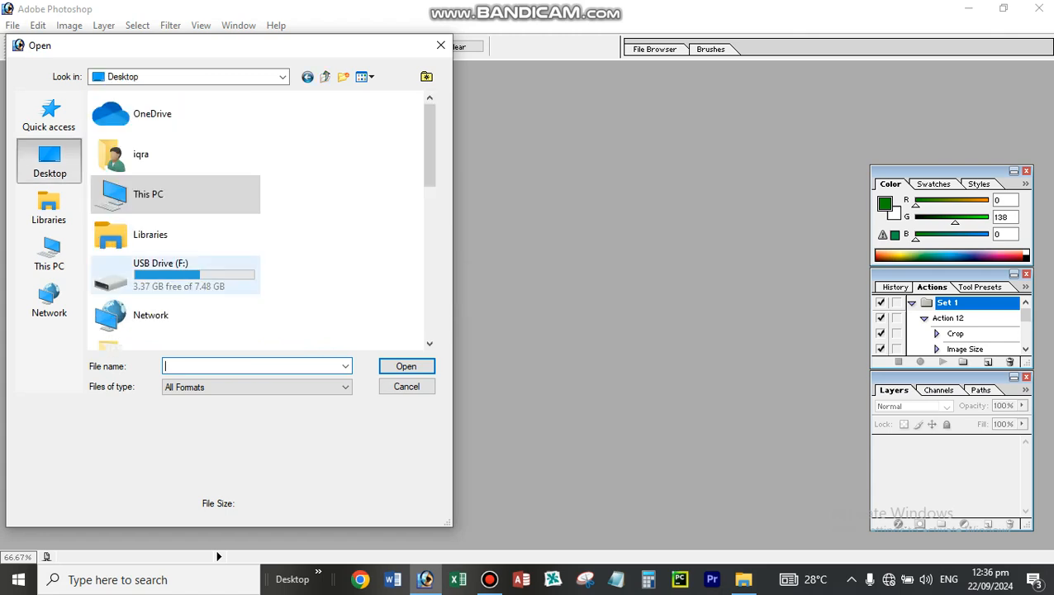
scroll(257, 219, down, 10)
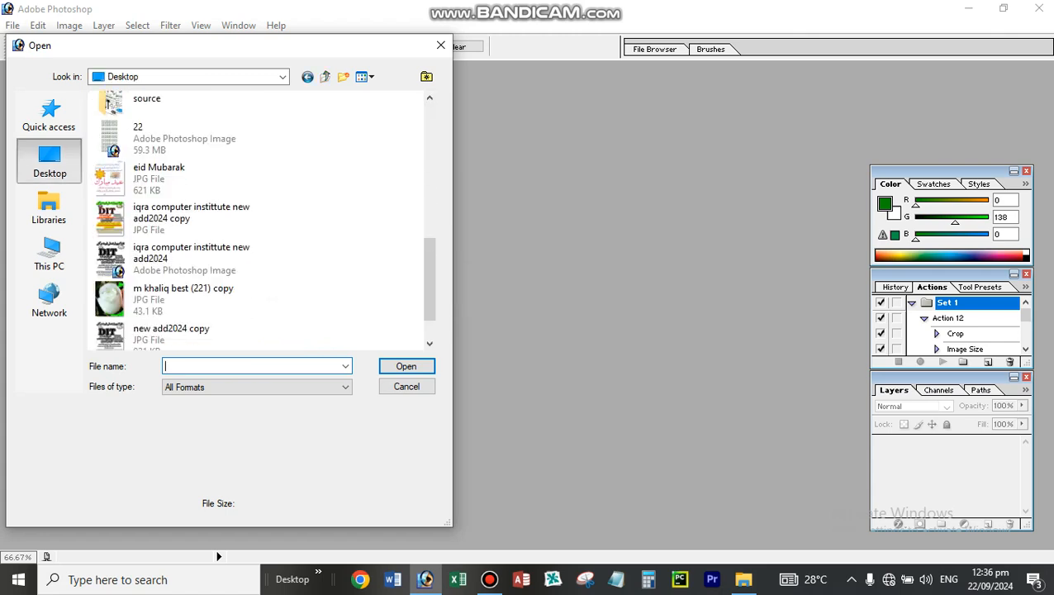
scroll(190, 272, up, 5)
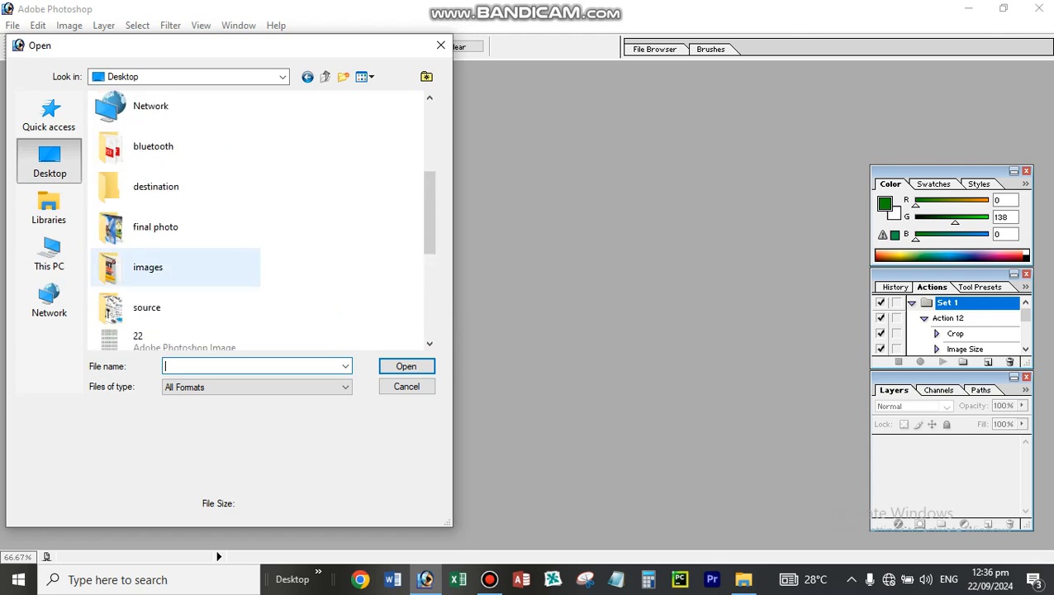
double_click(147, 308)
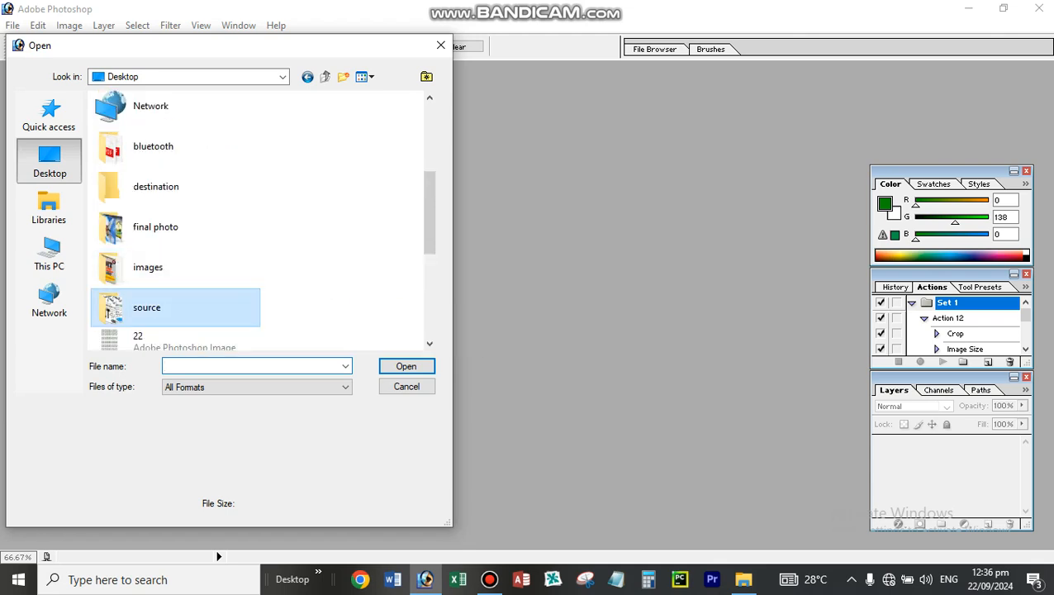
click(376, 264)
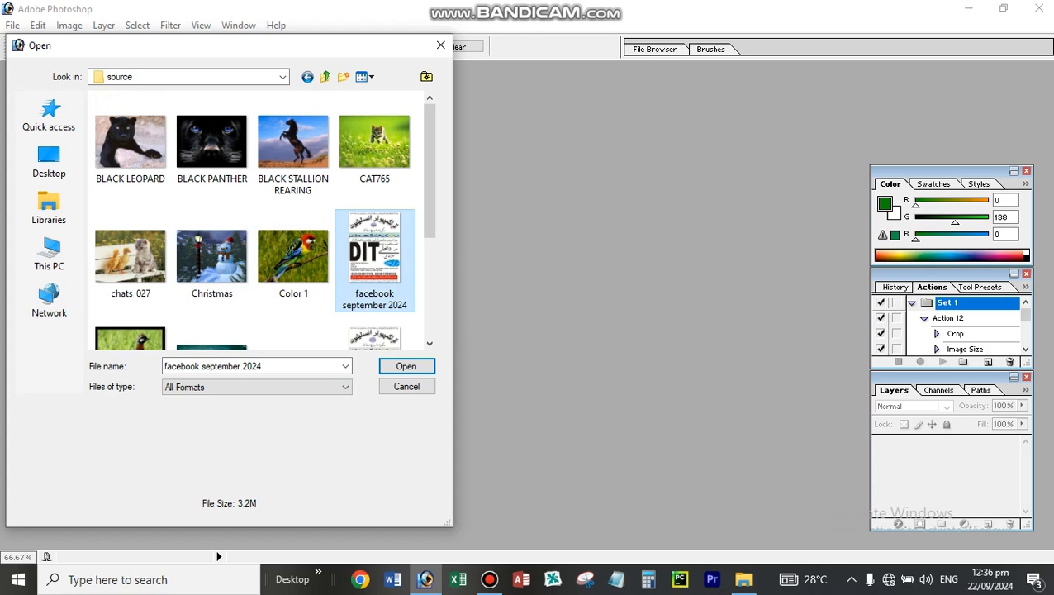
click(406, 366)
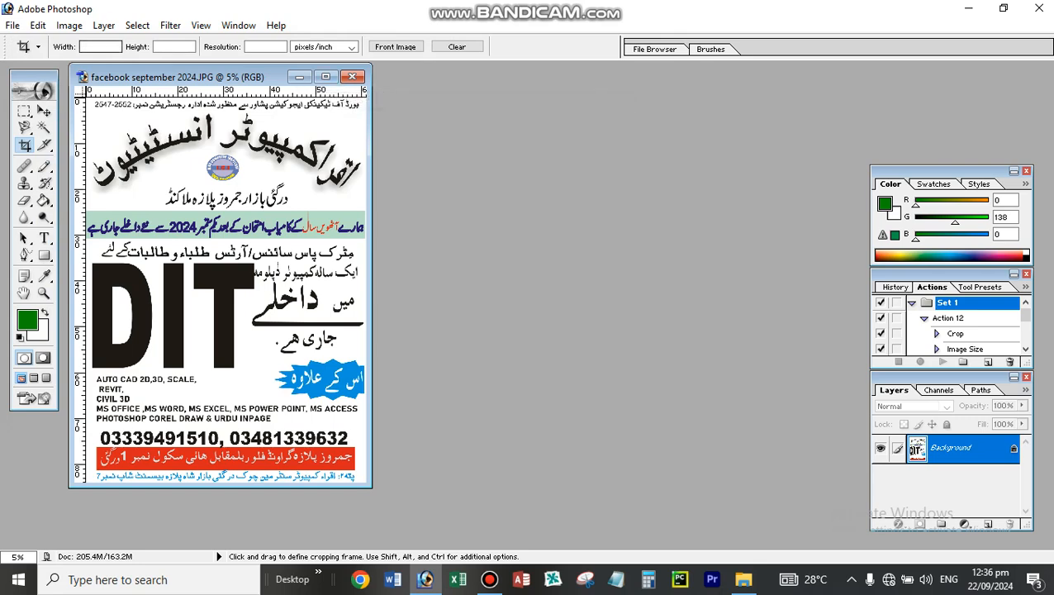
click(69, 26)
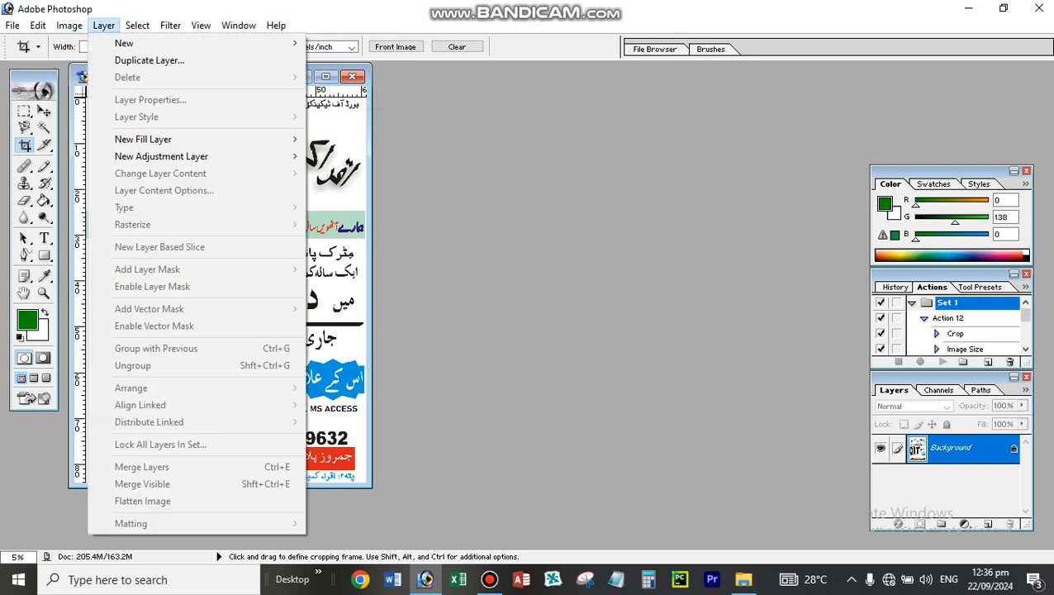
click(104, 26)
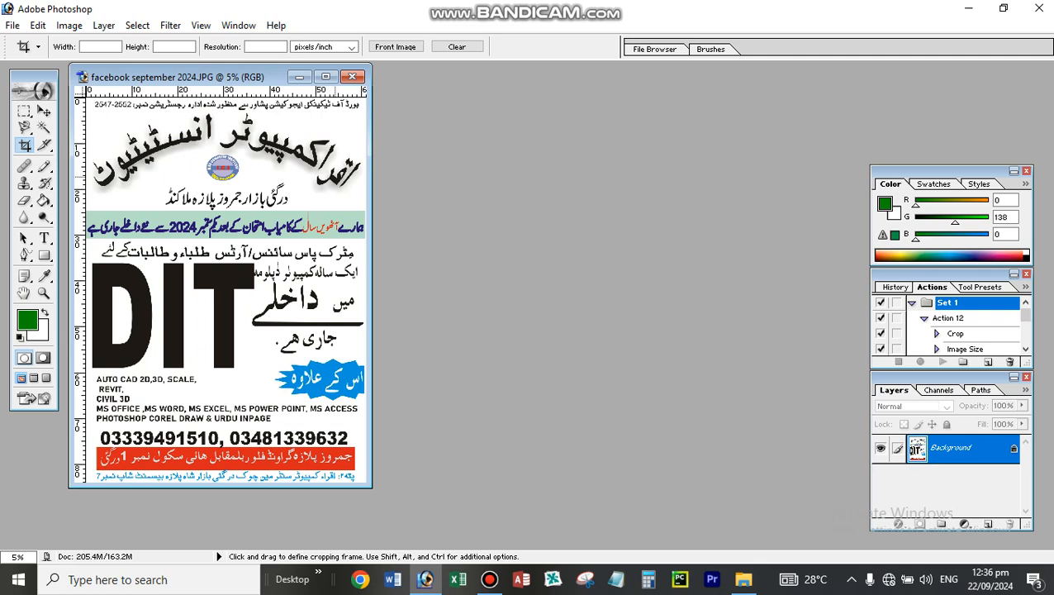
- Activate the Move tool and create a new action set named "Set 2"
click(44, 111)
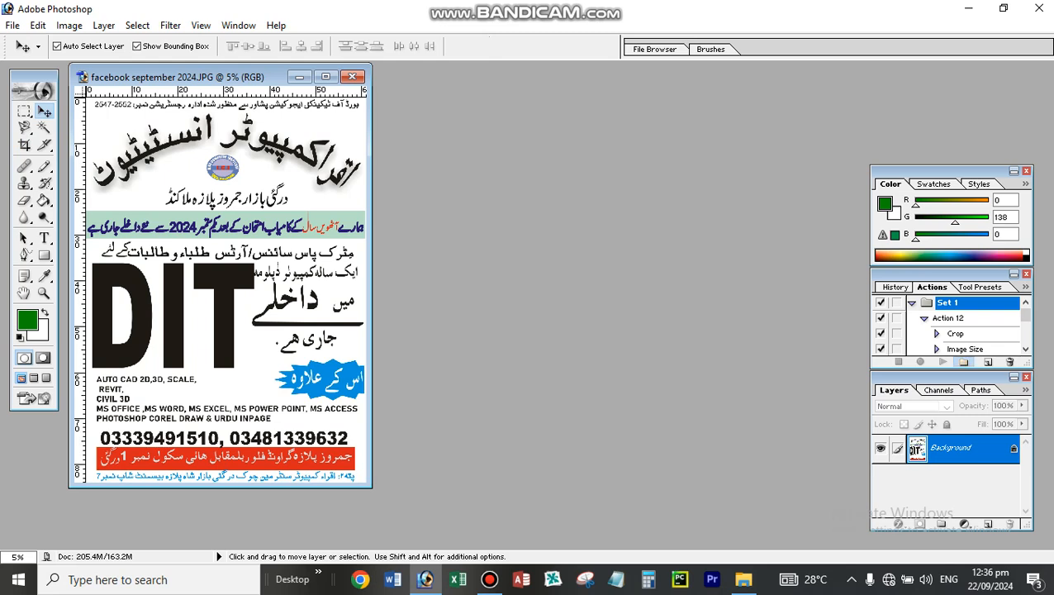
click(962, 361)
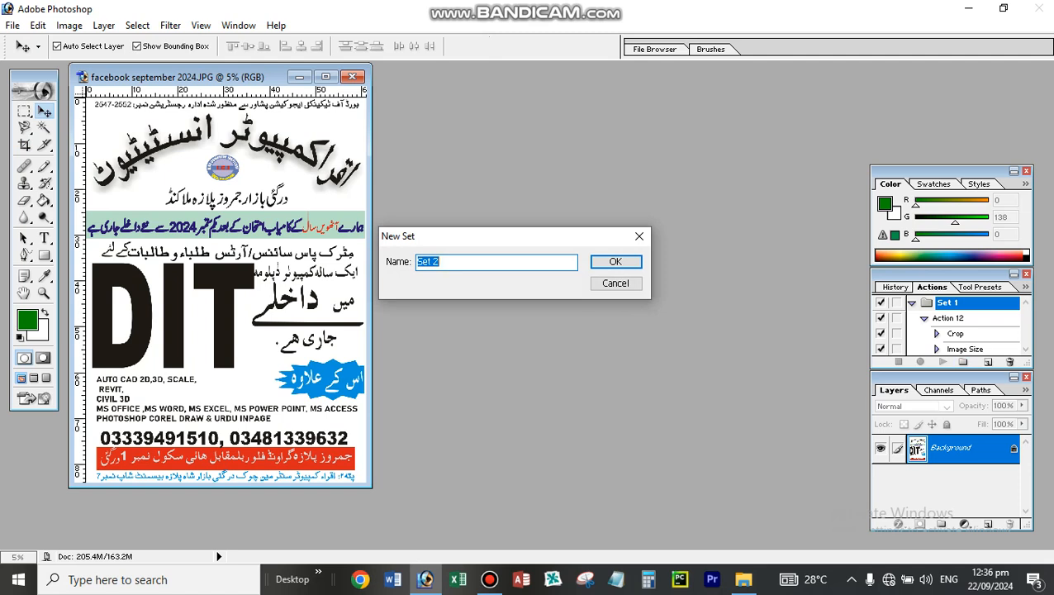
click(442, 262)
key(Return)
- Create an action named "size and color" in Set 2 and start recording it
click(987, 362)
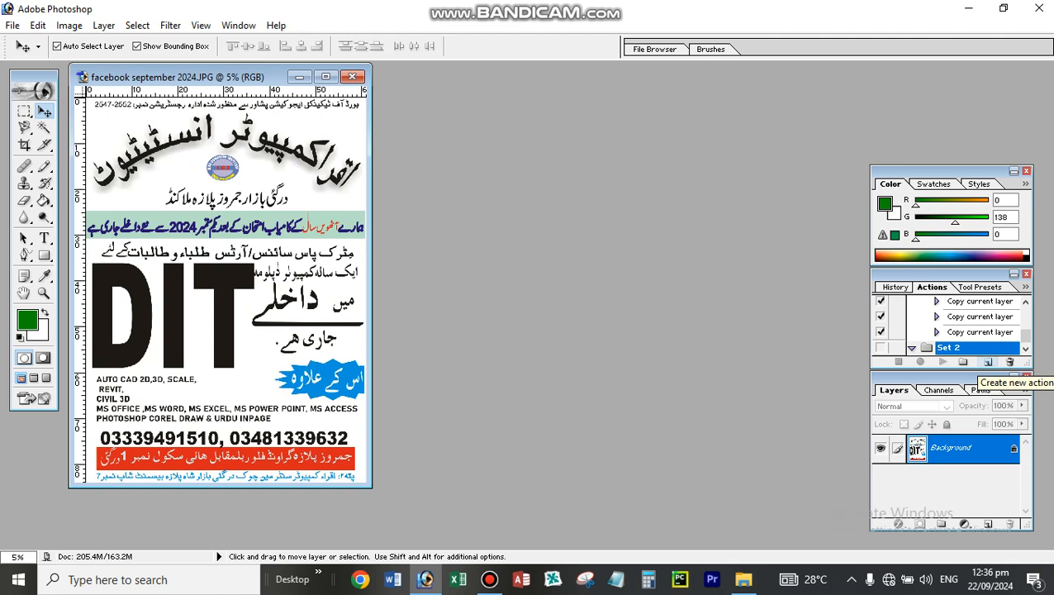
click(987, 363)
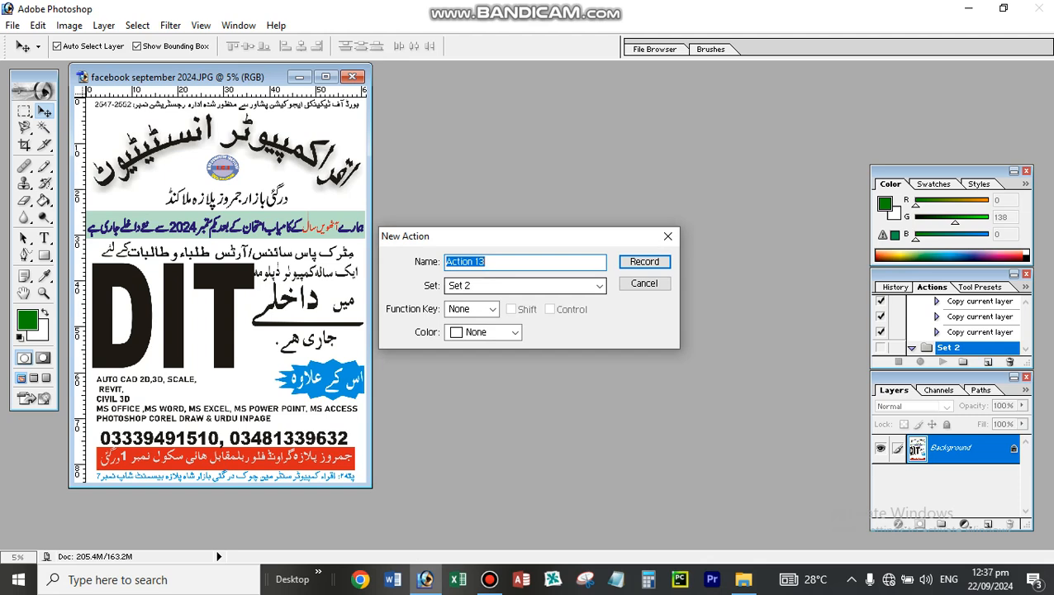
text(size and color)
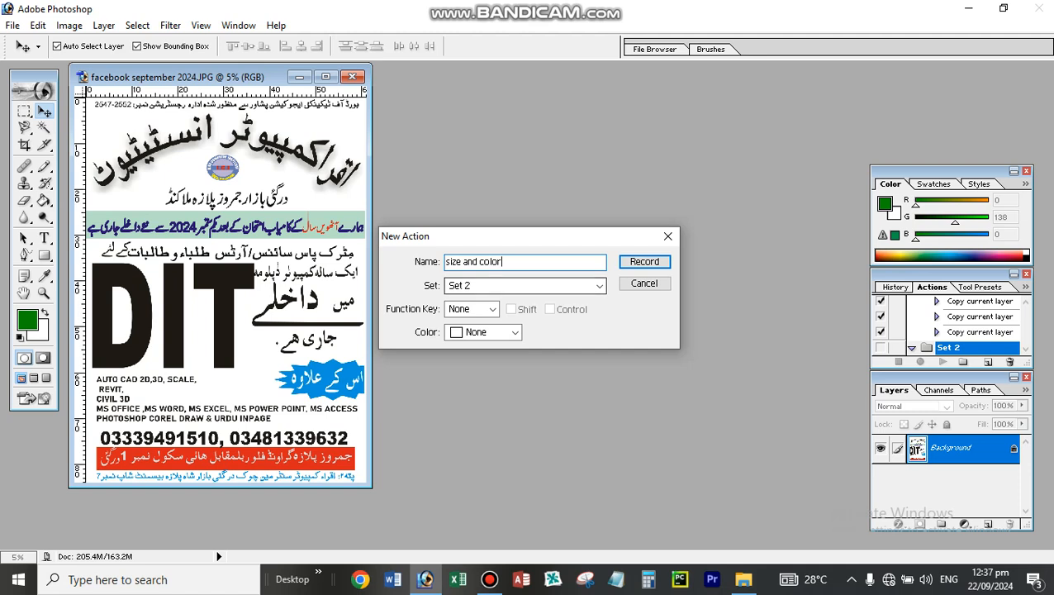
key(Return)
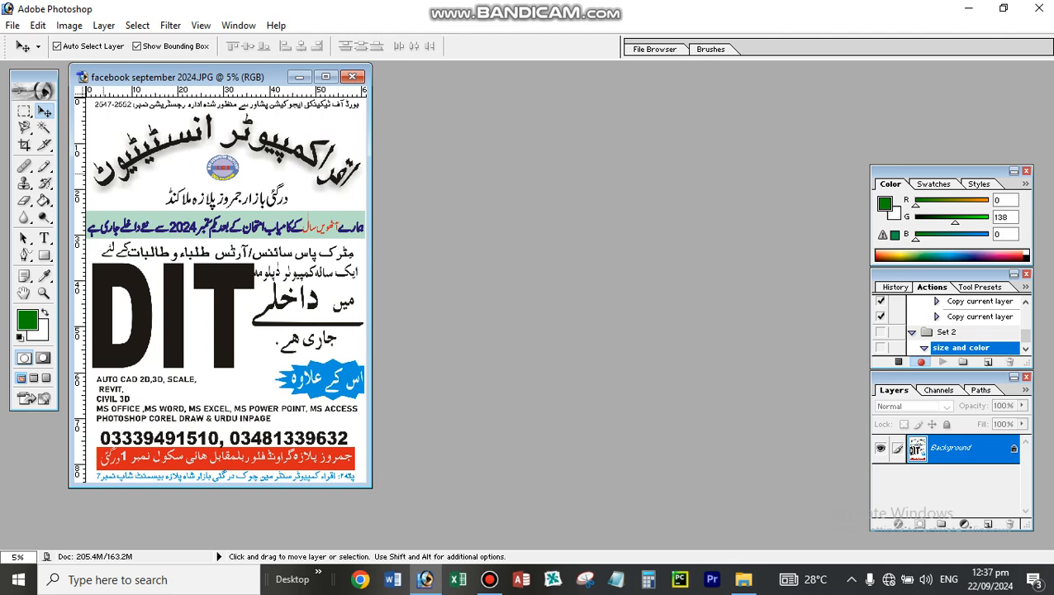
- Record an Image Size change to 500 pixels wide and 500 pixels high
click(69, 25)
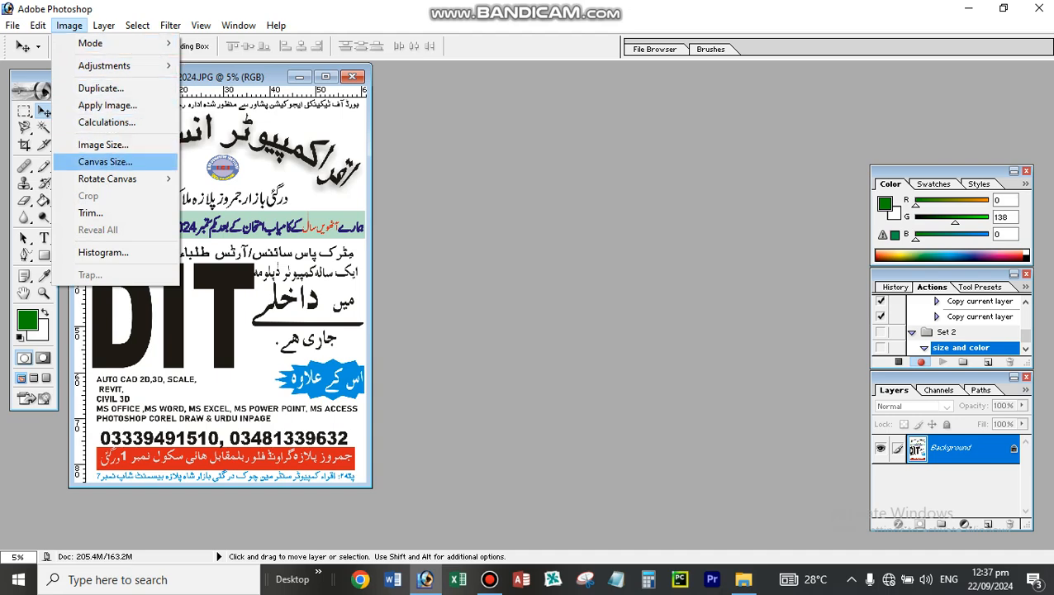
click(103, 144)
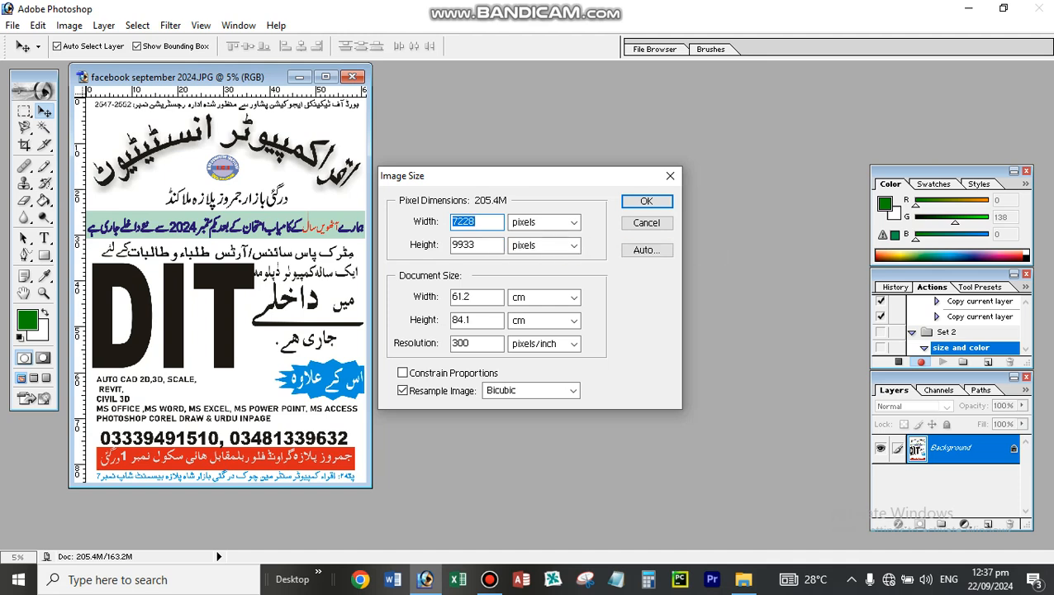
text(500)
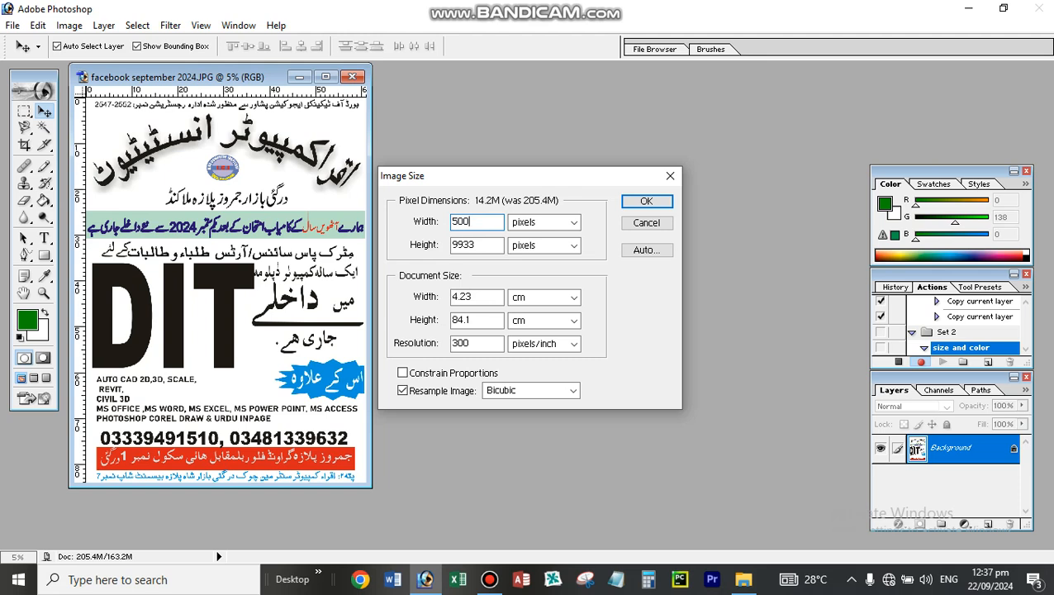
key(Tab)
key(Tab)
text(500)
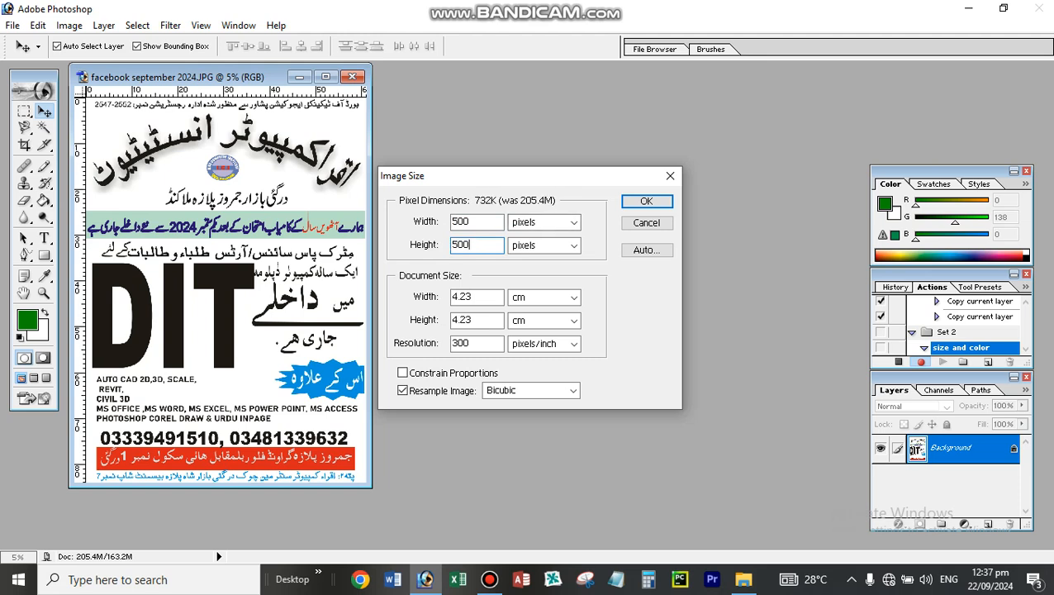
key(Return)
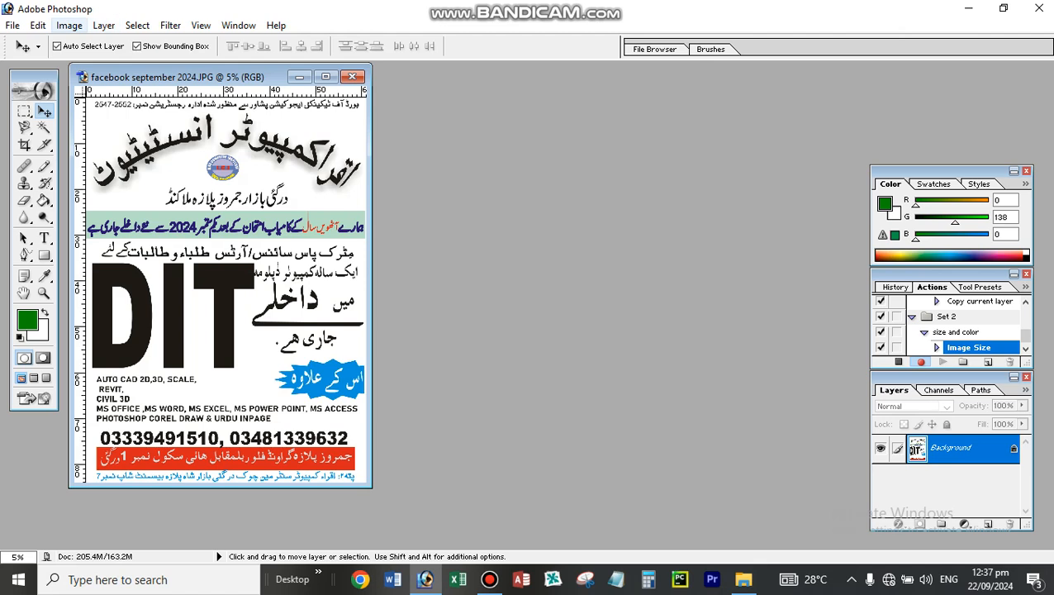
- Duplicate the Background layer as "Background copy" within the same document
click(70, 26)
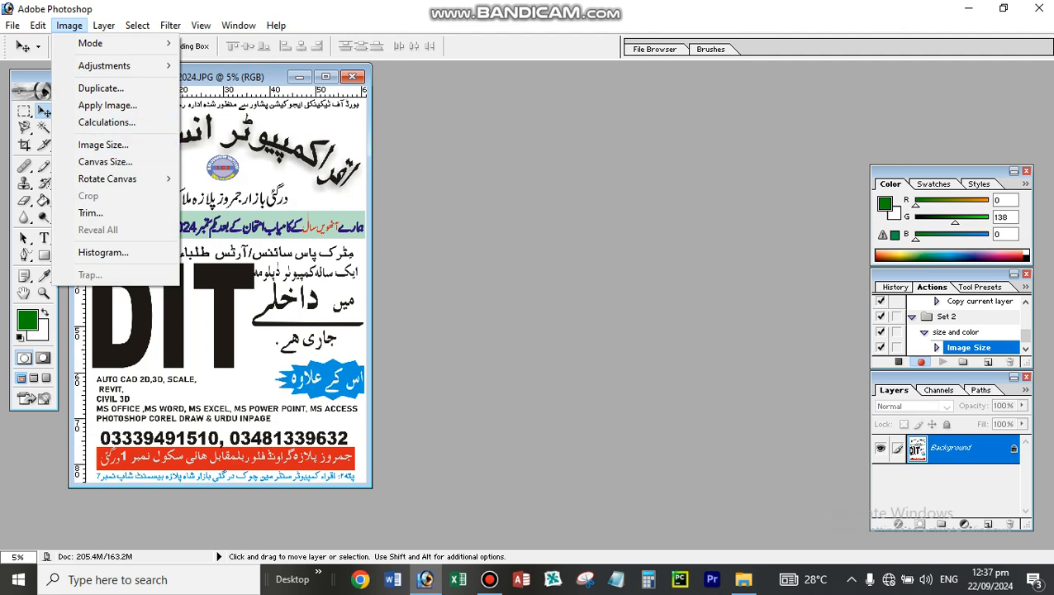
key(Escape)
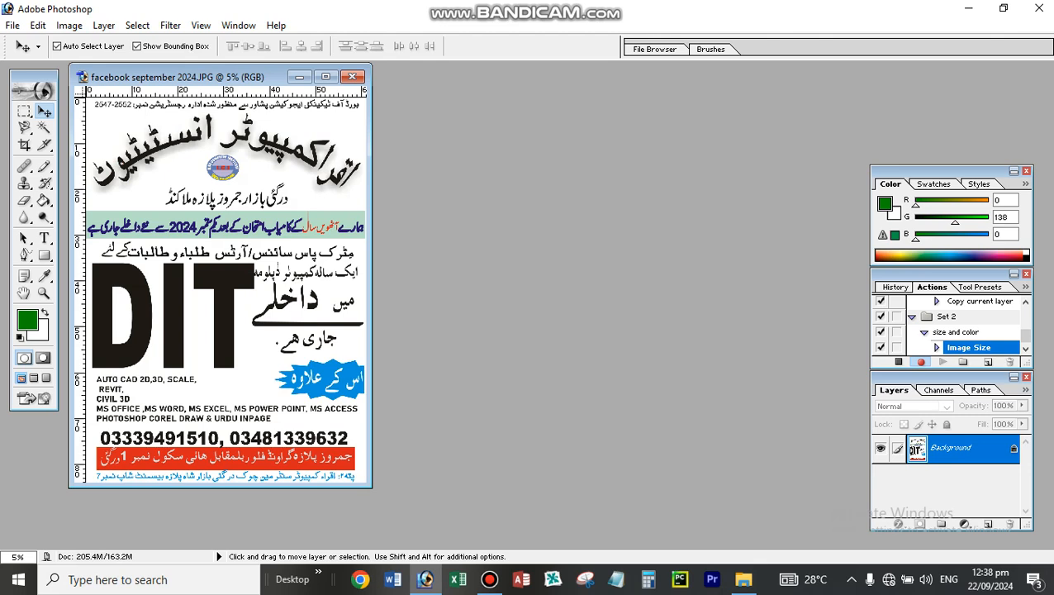
right_click(958, 451)
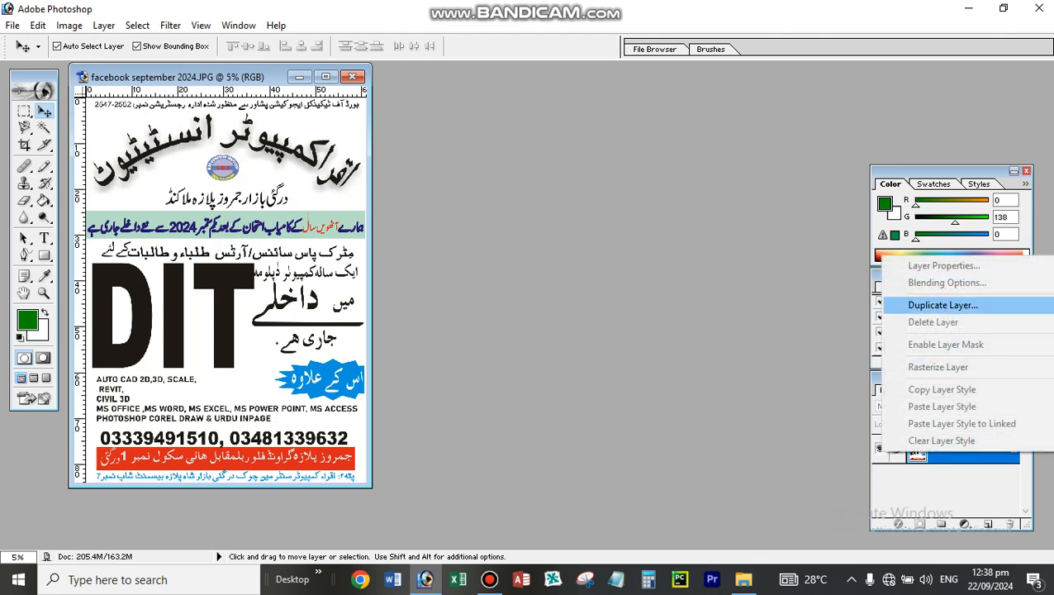
click(942, 305)
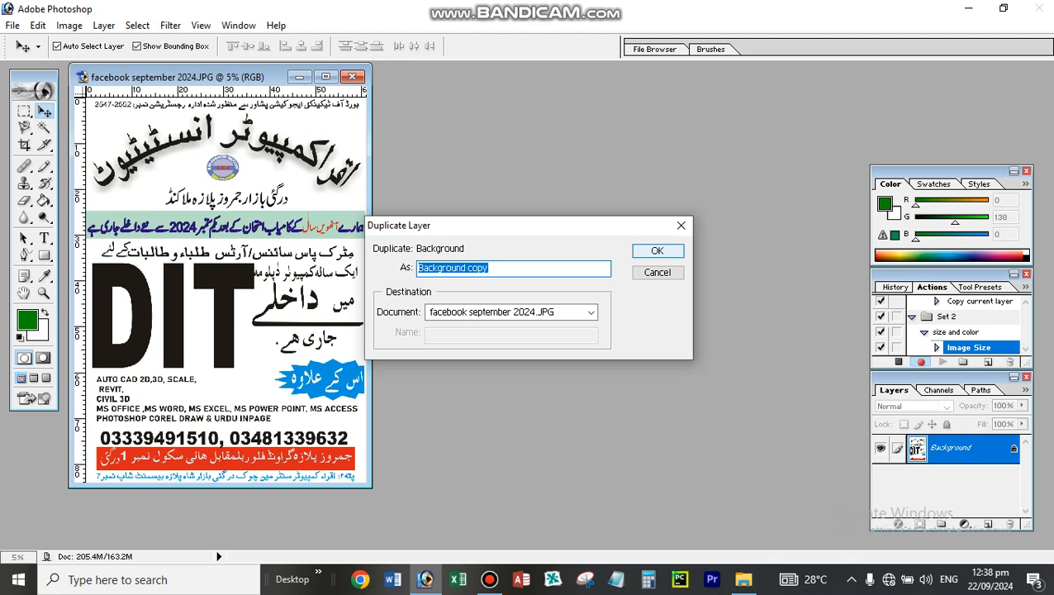
key(Return)
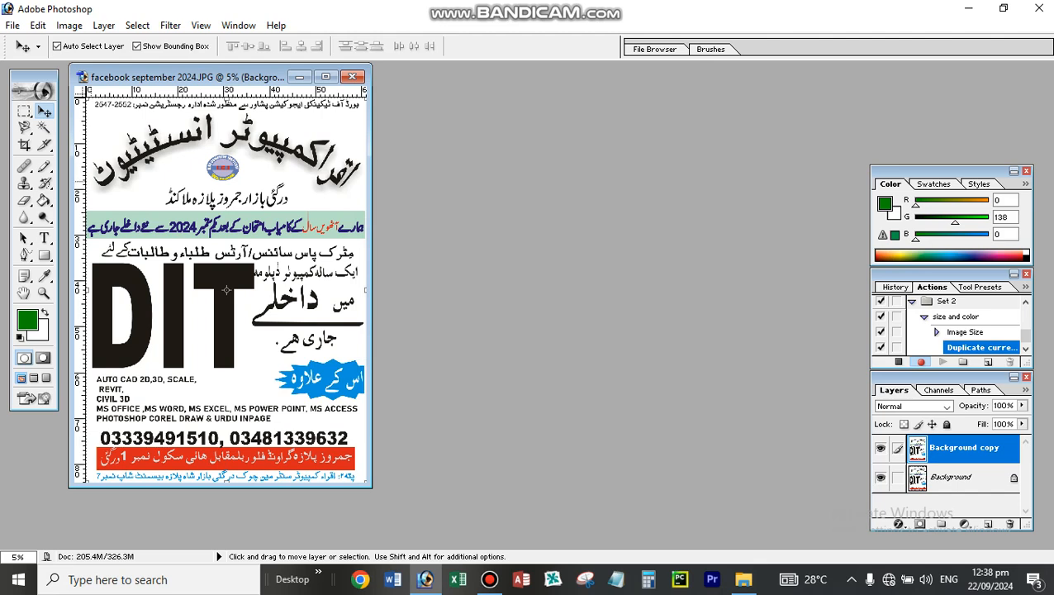
- Record an Image Size change to 4000 pixels wide and 5000 pixels high
click(70, 25)
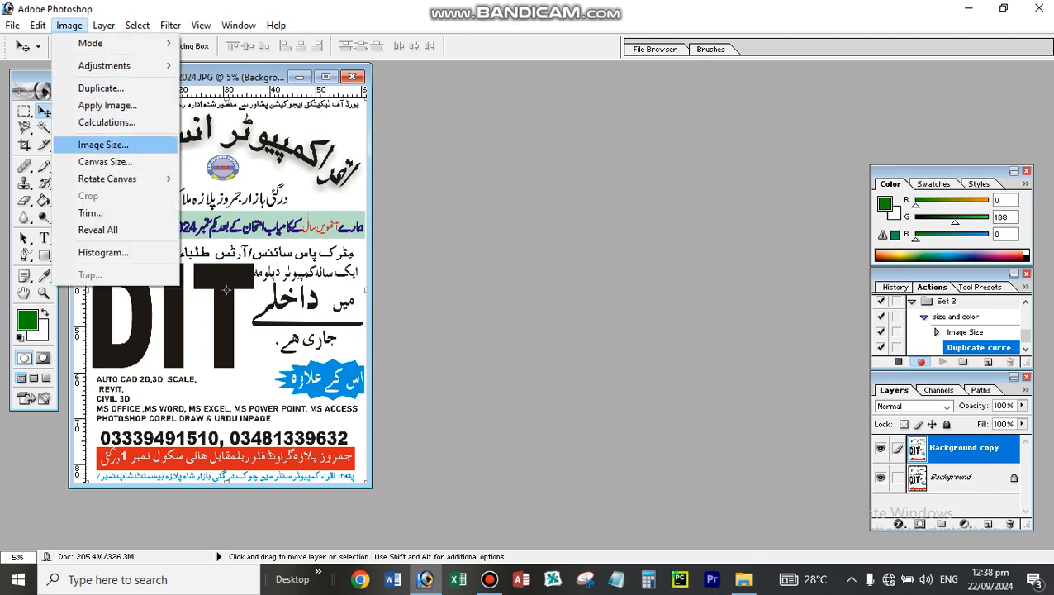
click(104, 144)
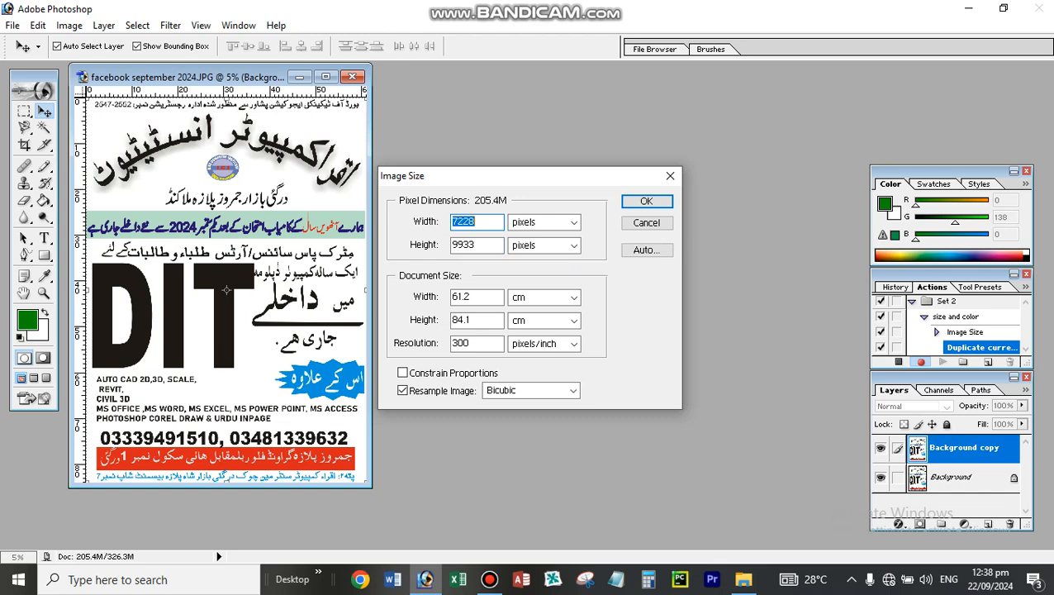
text(4)
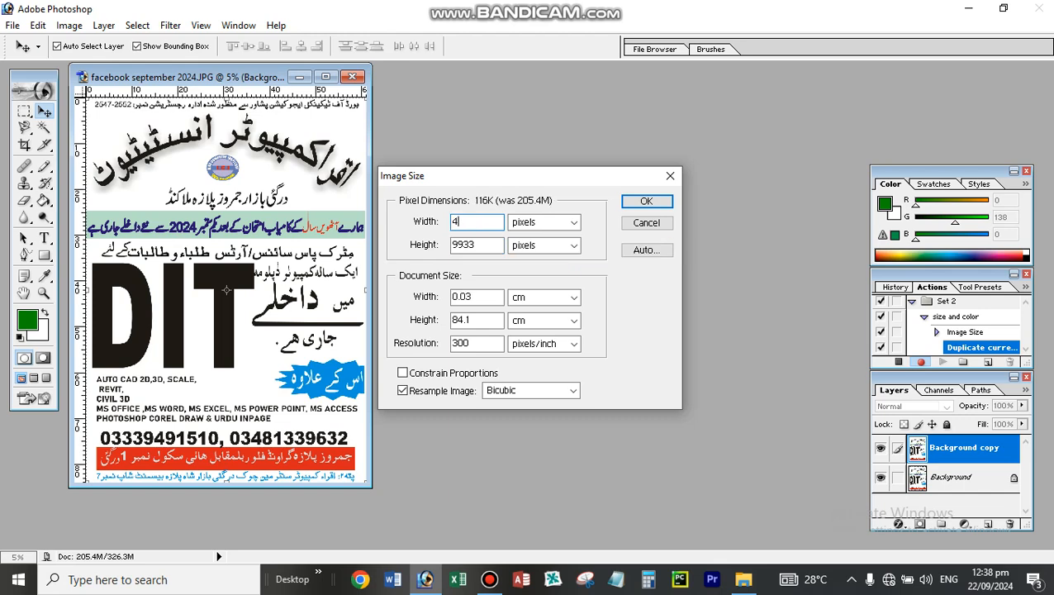
text(000)
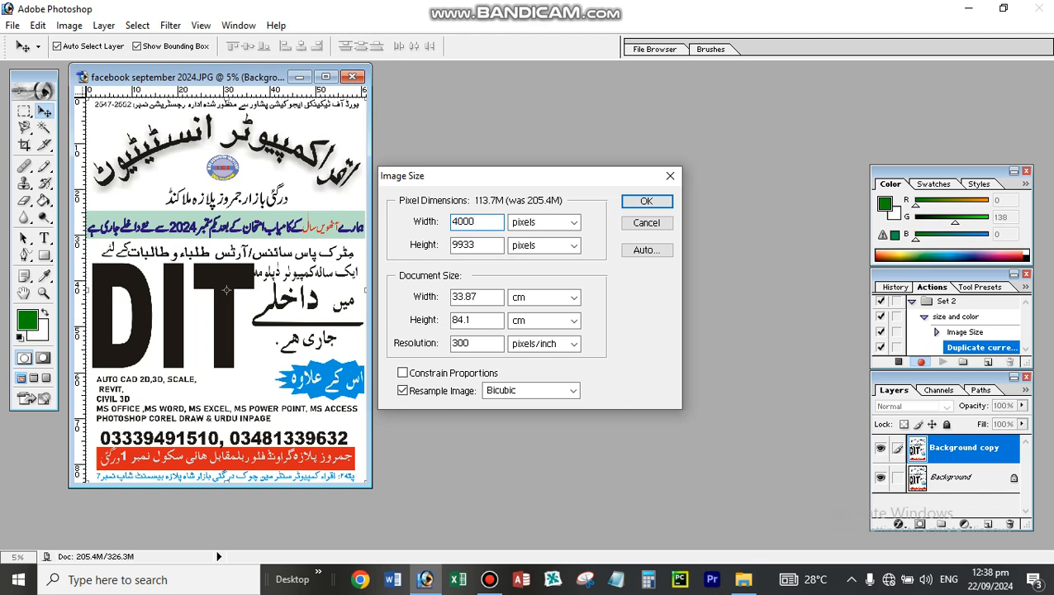
key(Tab)
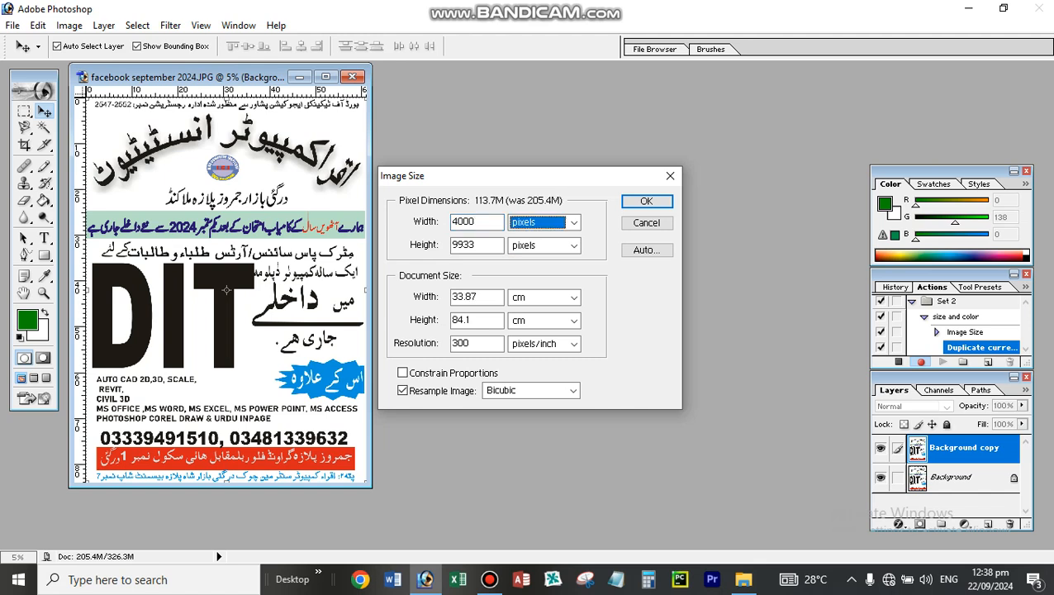
key(Tab)
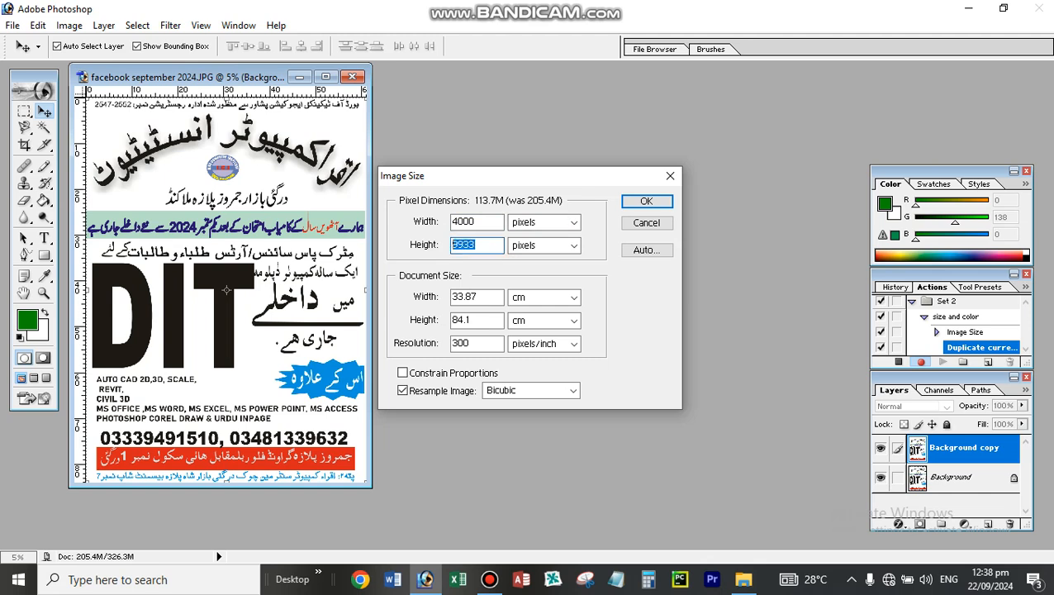
text(400)
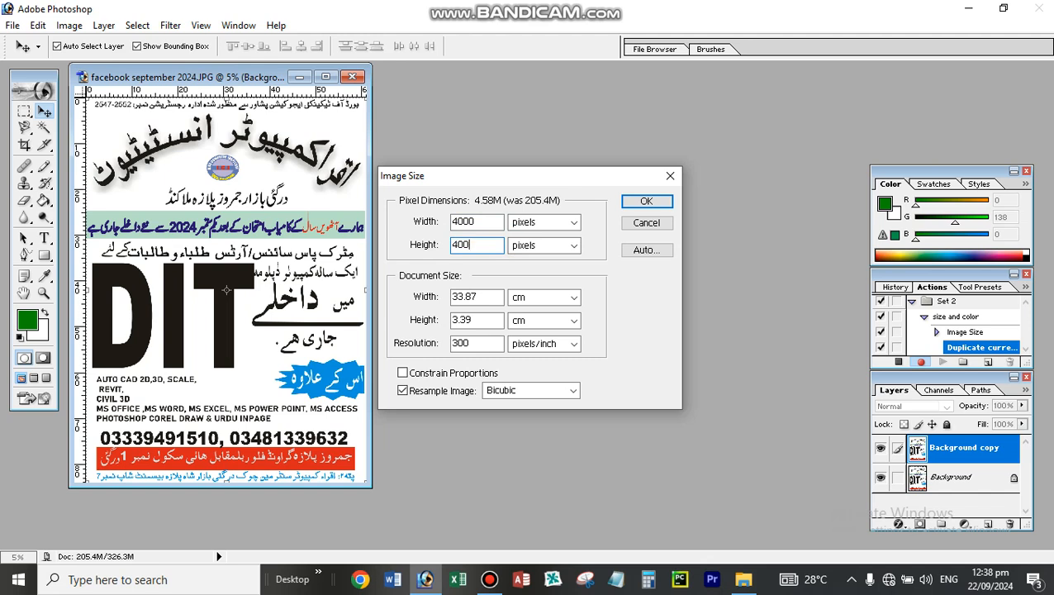
key(BackSpace)
key(BackSpace)
key(BackSpace)
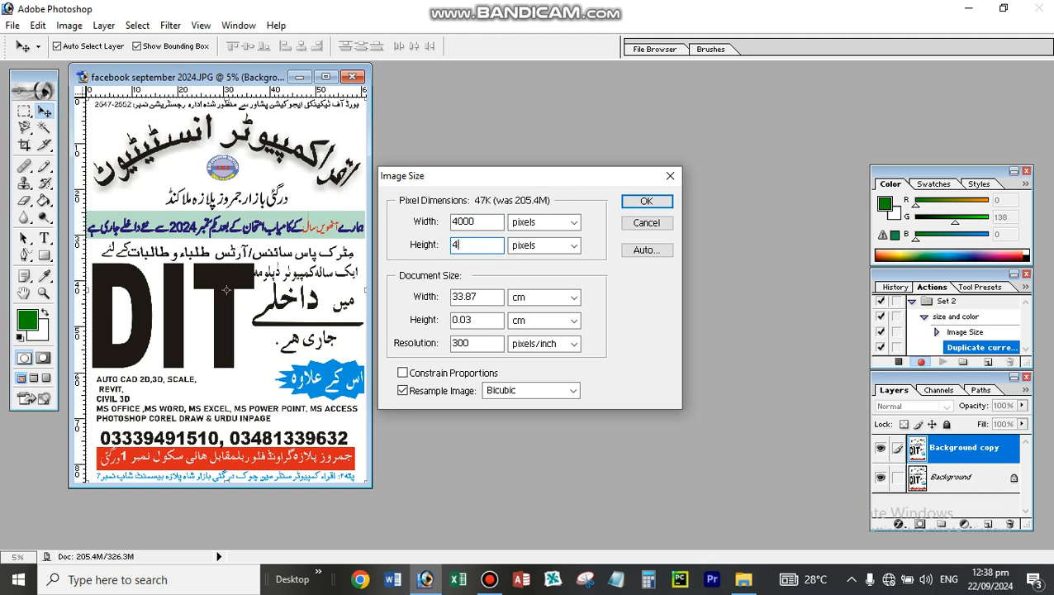
text(5000)
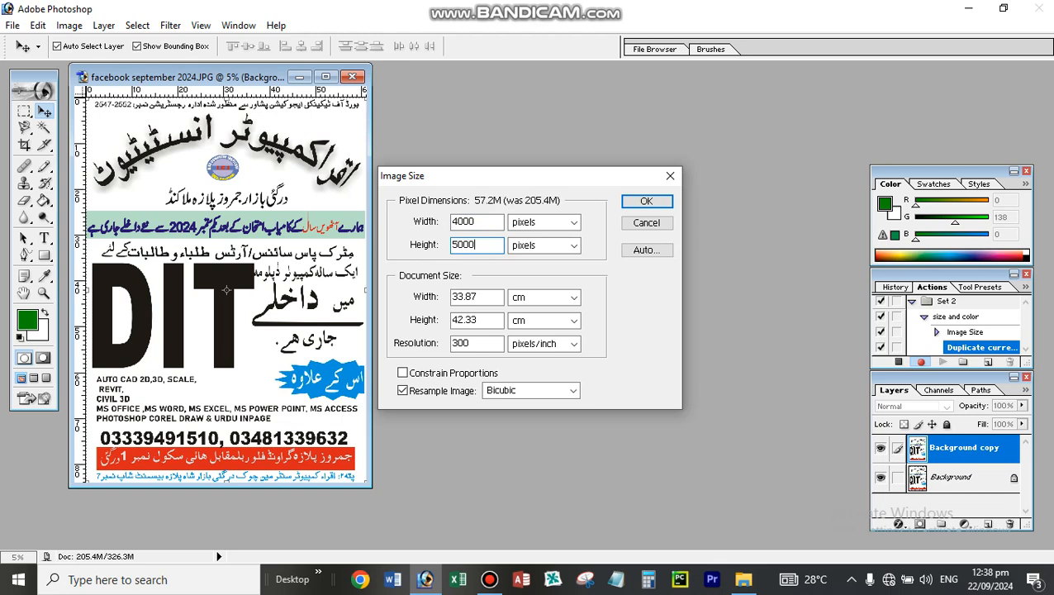
key(Return)
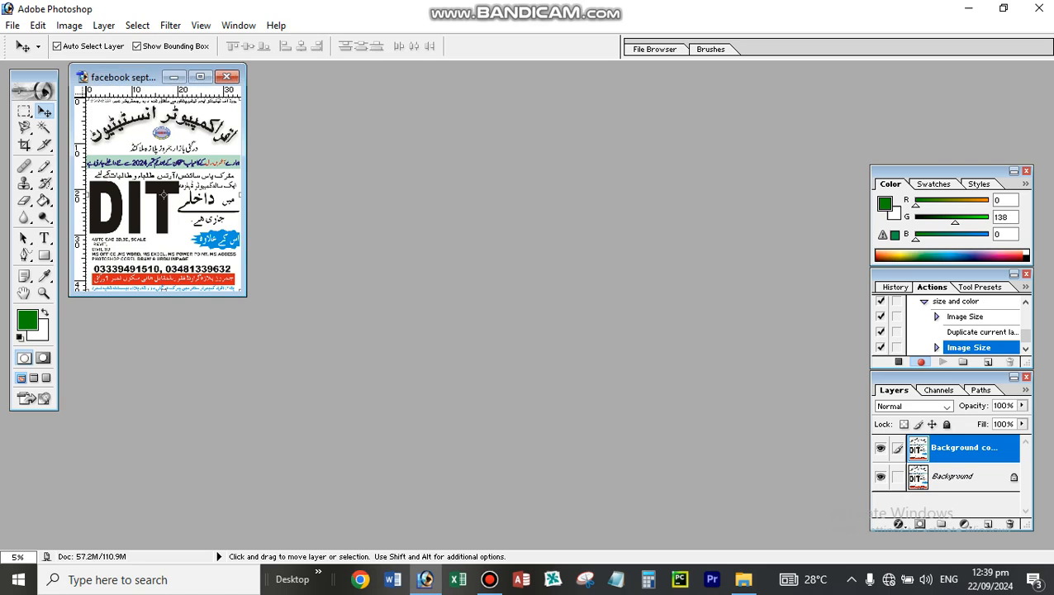
- Apply a Gaussian Blur with a 30.7-pixel radius to the Background copy layer and stop recording the action
key(alt)
key(alt)
click(70, 25)
mouse_move(103, 26)
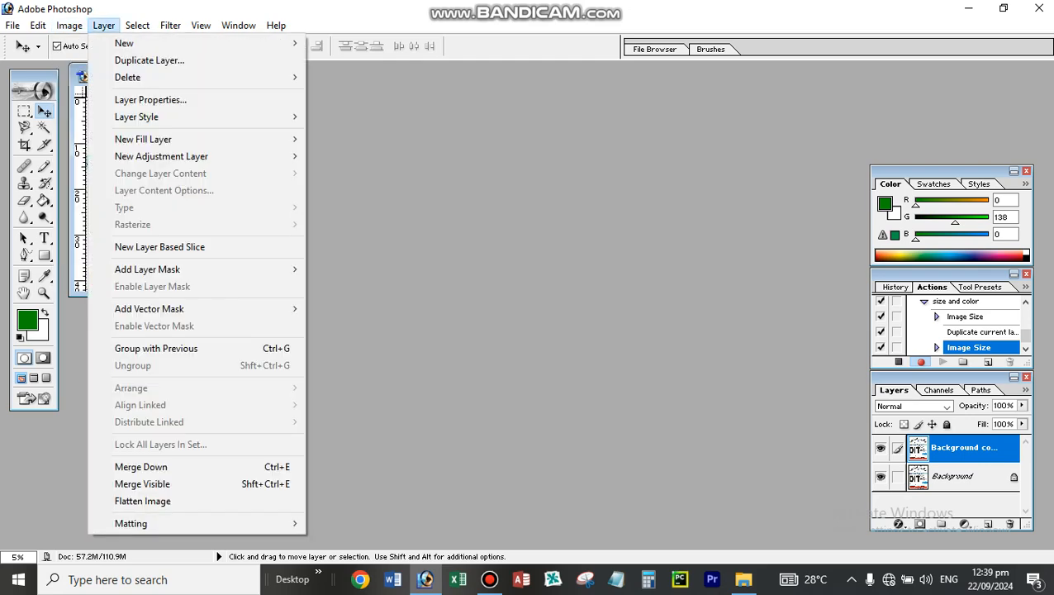
mouse_move(137, 26)
mouse_move(170, 25)
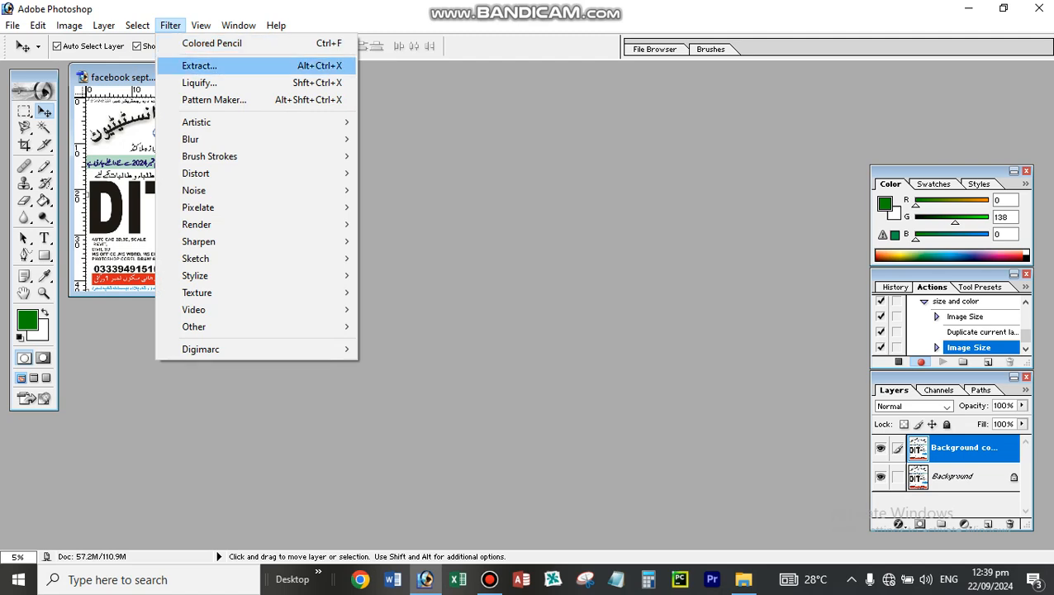
mouse_move(198, 122)
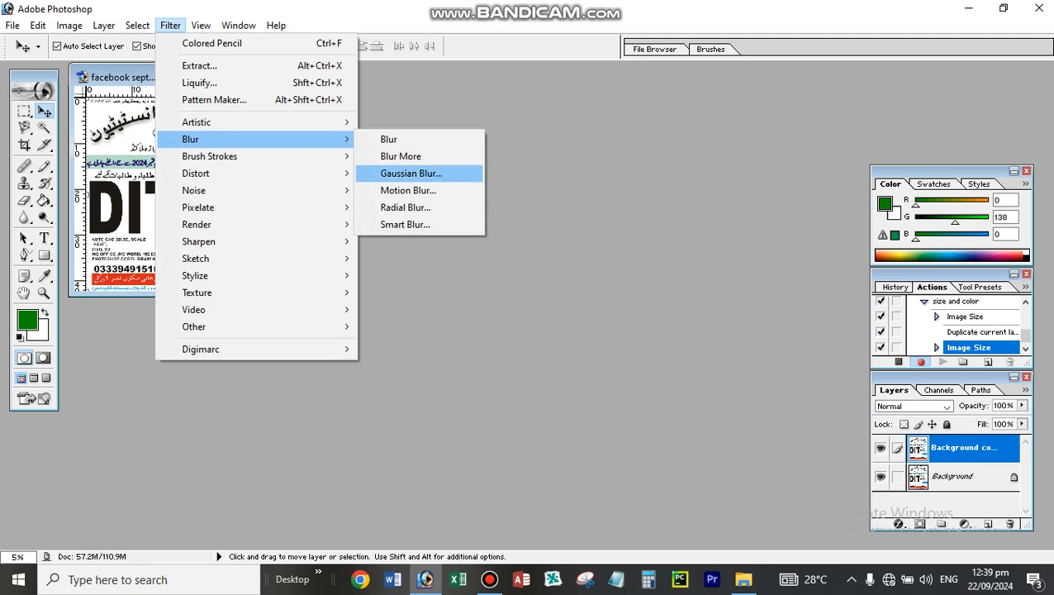
click(411, 173)
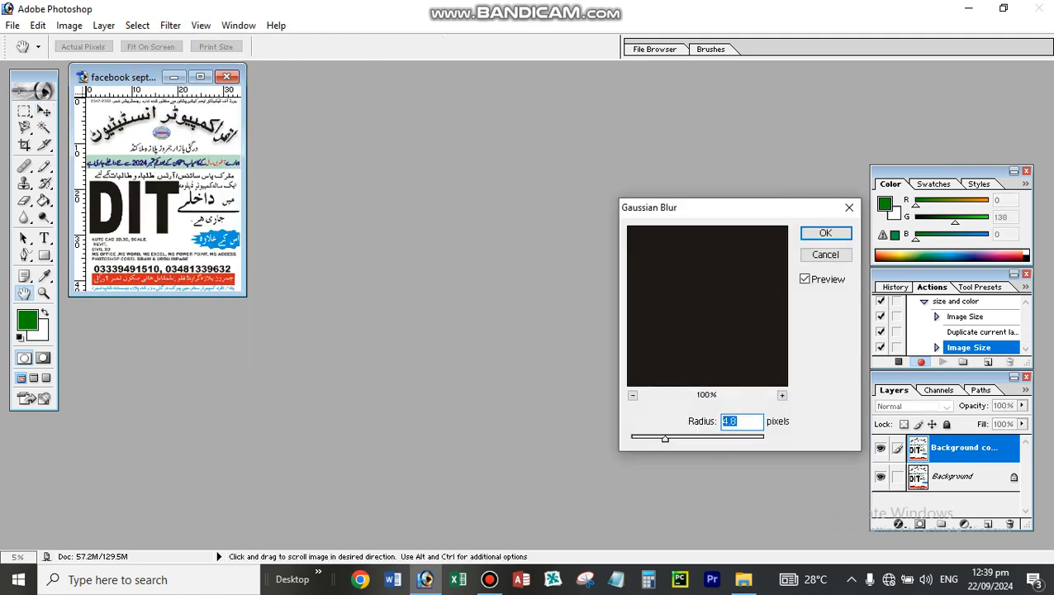
drag(665, 439, 701, 439)
key(Return)
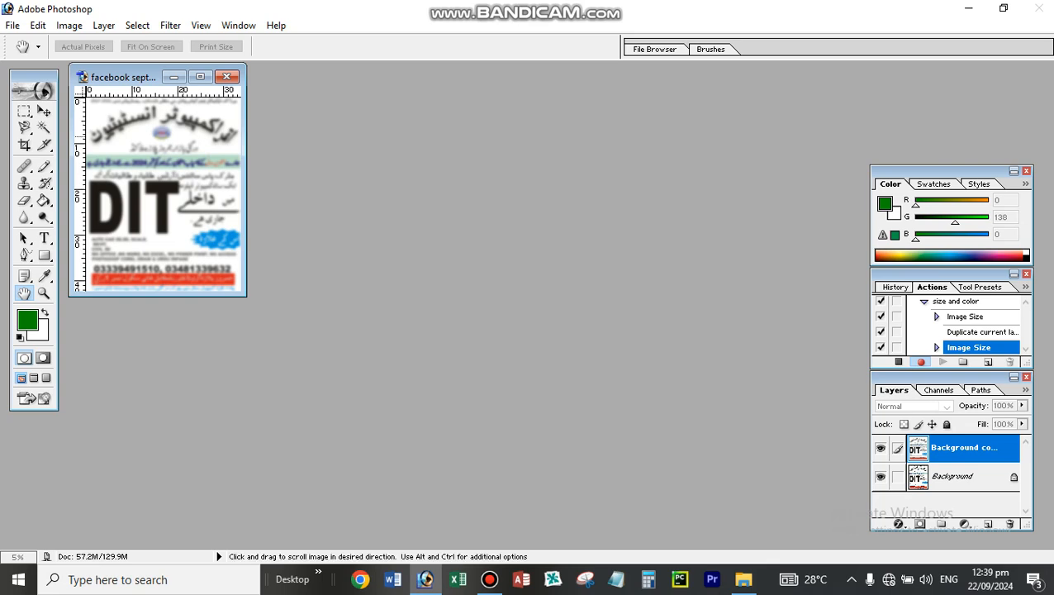
click(12, 26)
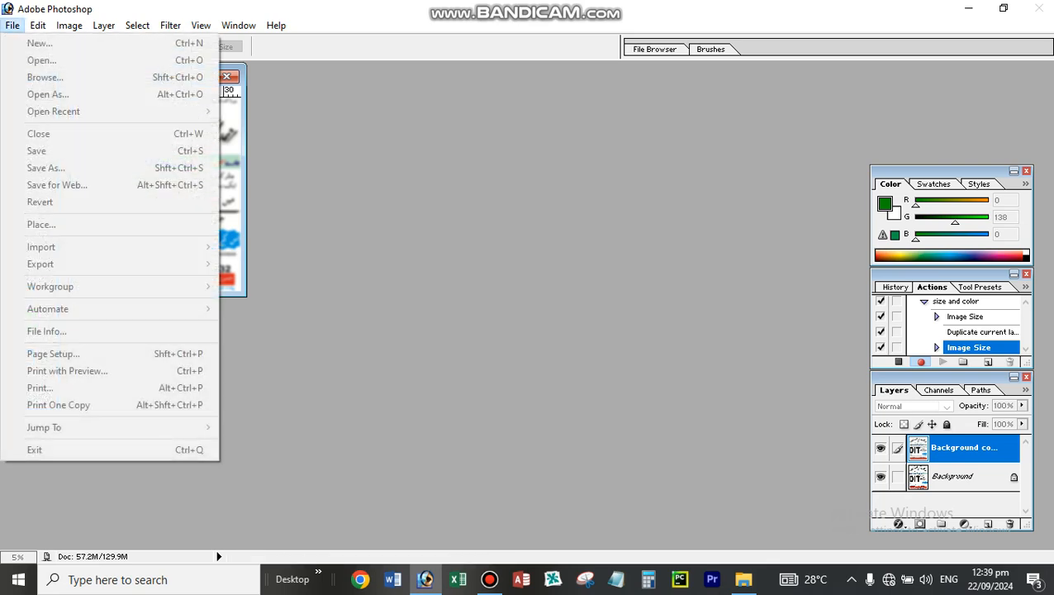
key(Escape)
key(ctrl+alt+f)
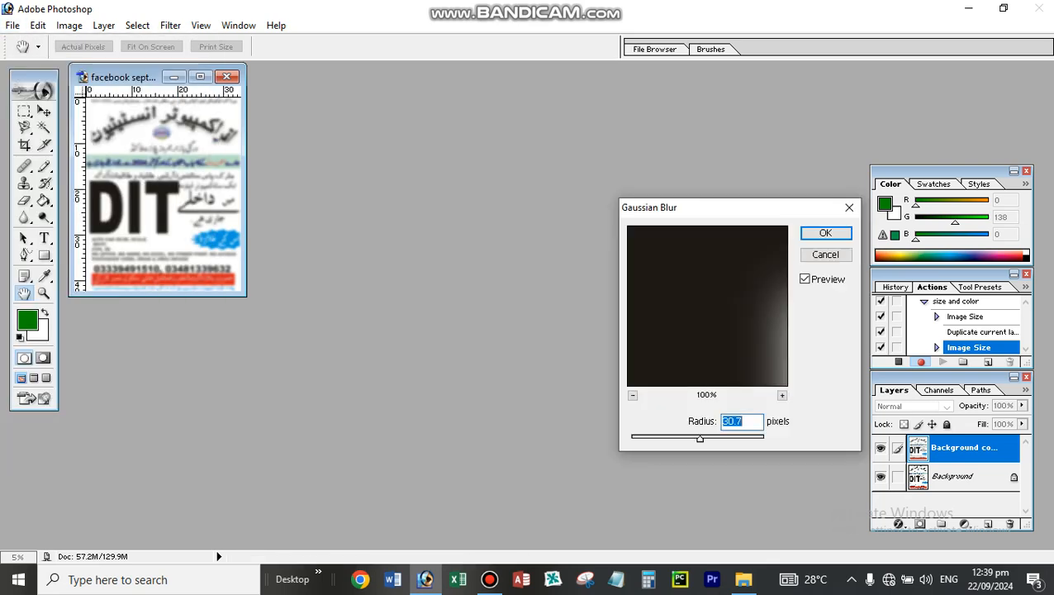
key(Return)
key(v)
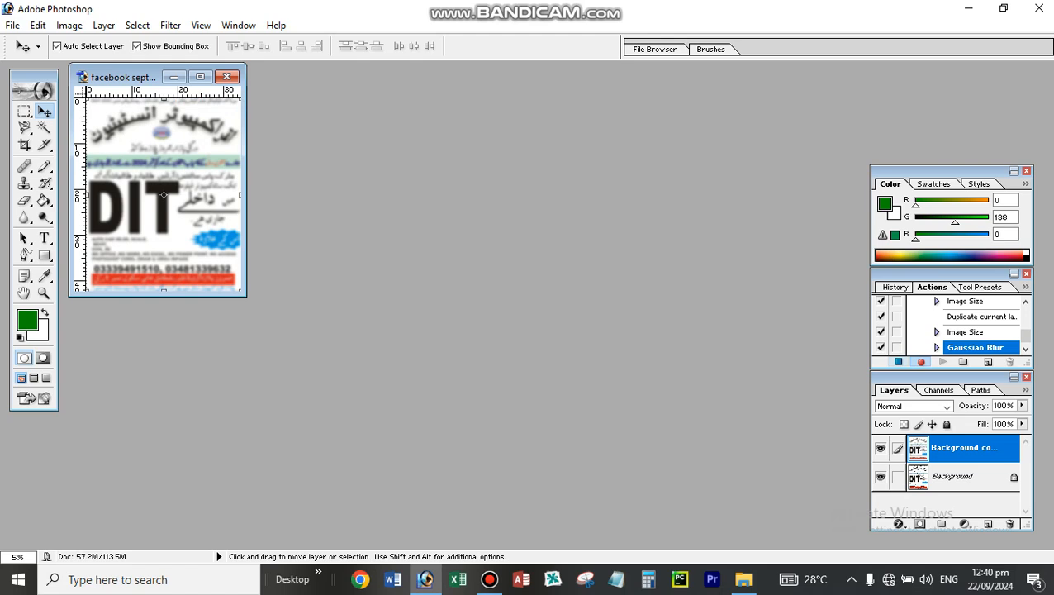
click(897, 362)
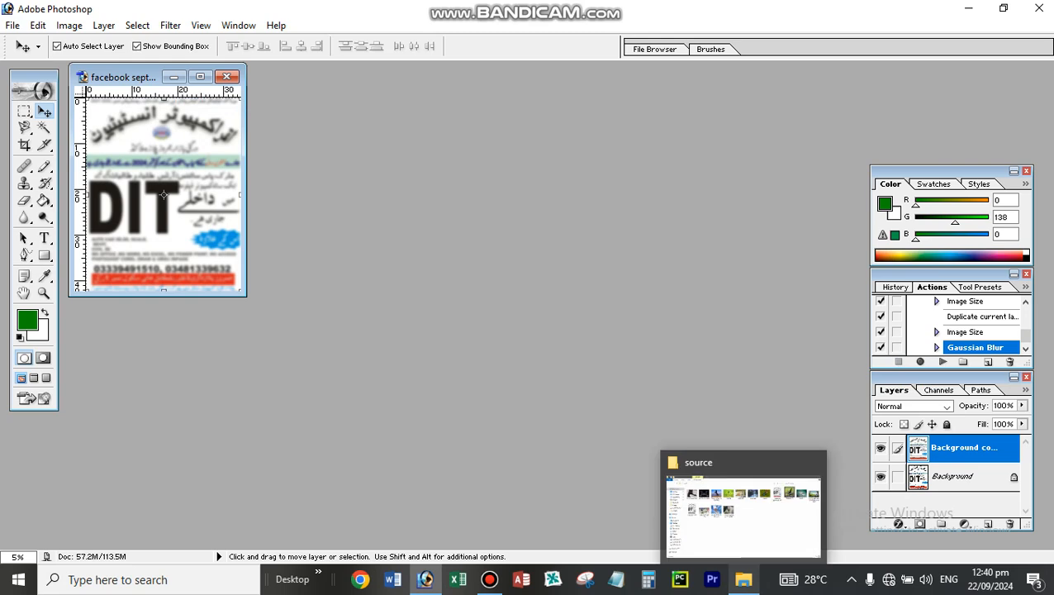
- Start a Batch automation that plays the "size and color" action from Set 2
key(alt+f)
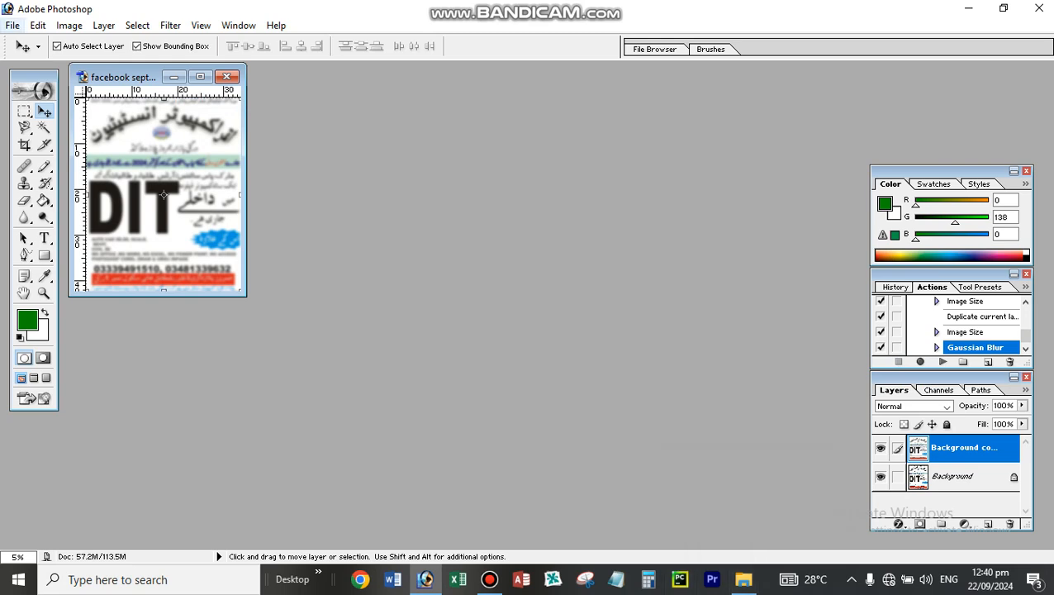
mouse_move(115, 309)
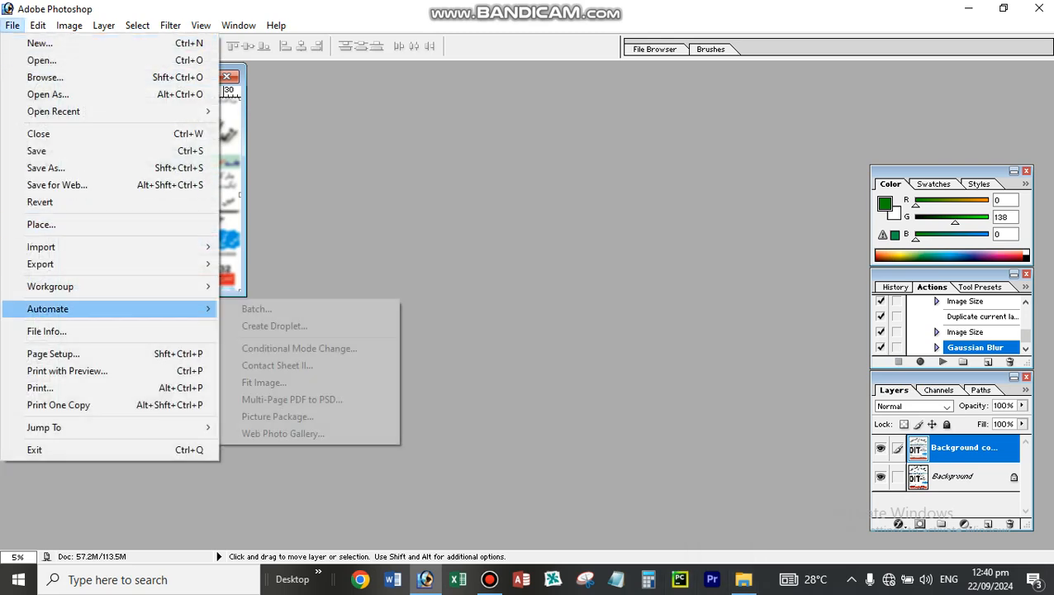
key(Return)
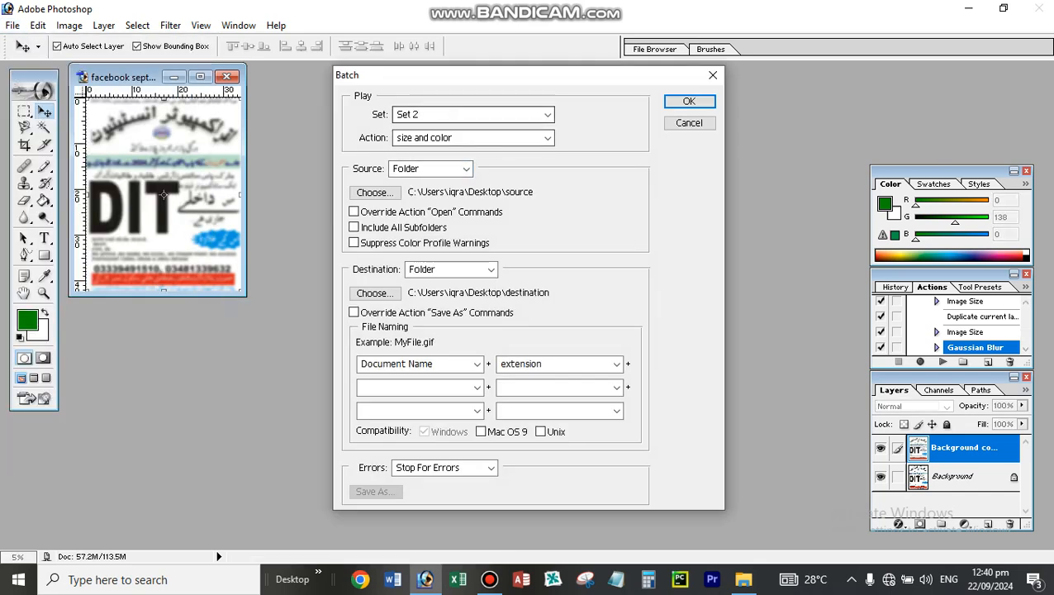
click(473, 115)
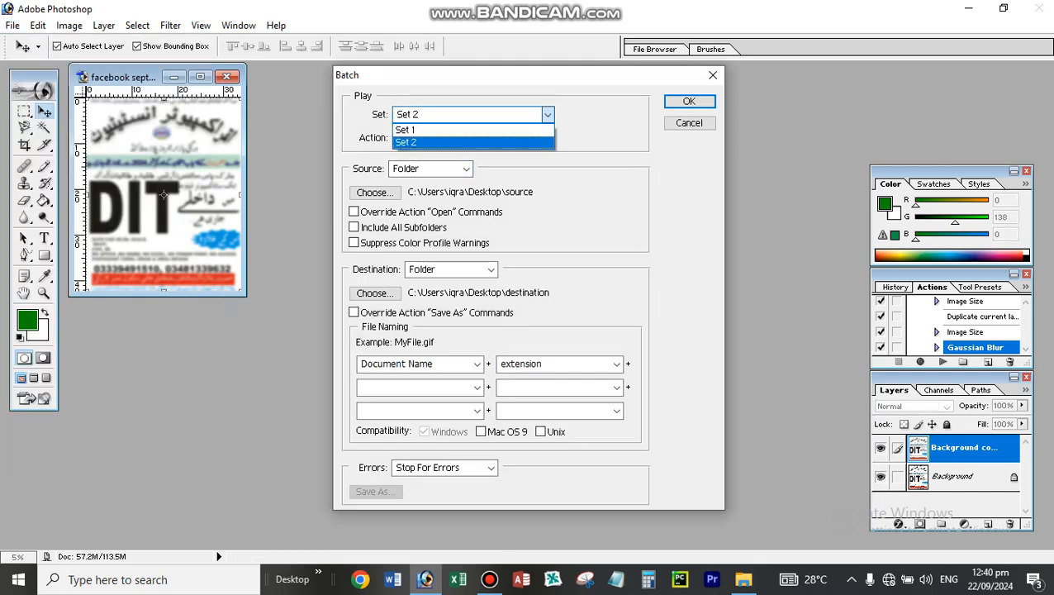
click(446, 142)
click(474, 138)
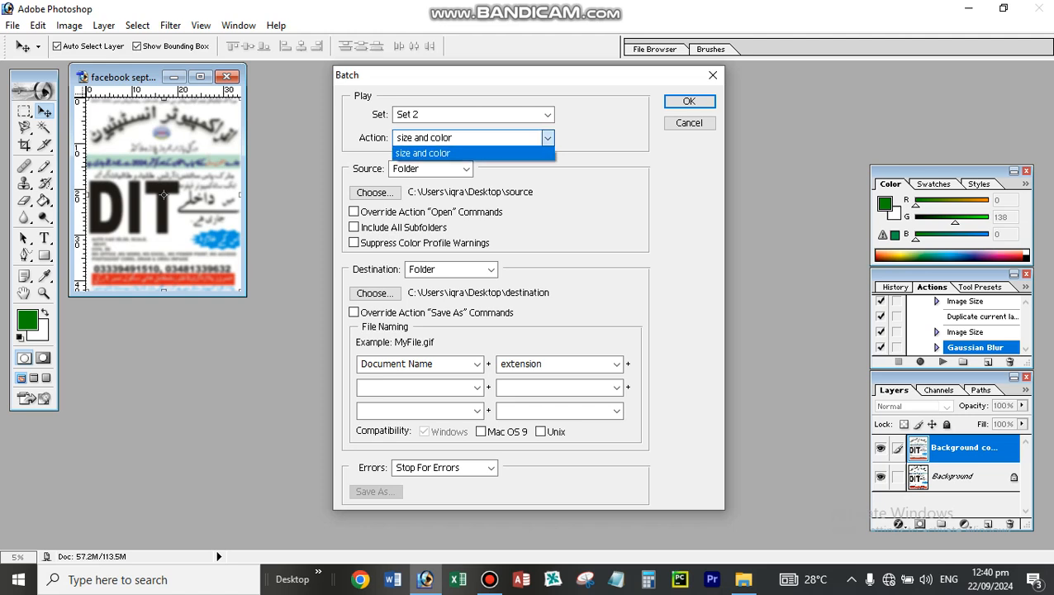
click(422, 153)
- Use the Desktop "source" folder as batch source and the "destination" folder as output, and run the batch
click(374, 192)
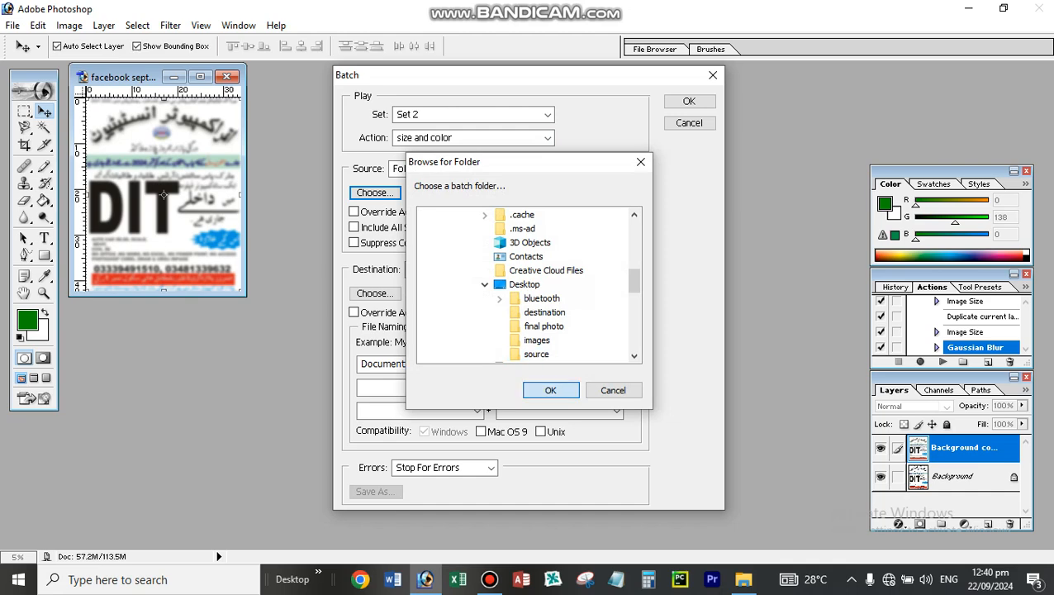
click(550, 389)
click(375, 293)
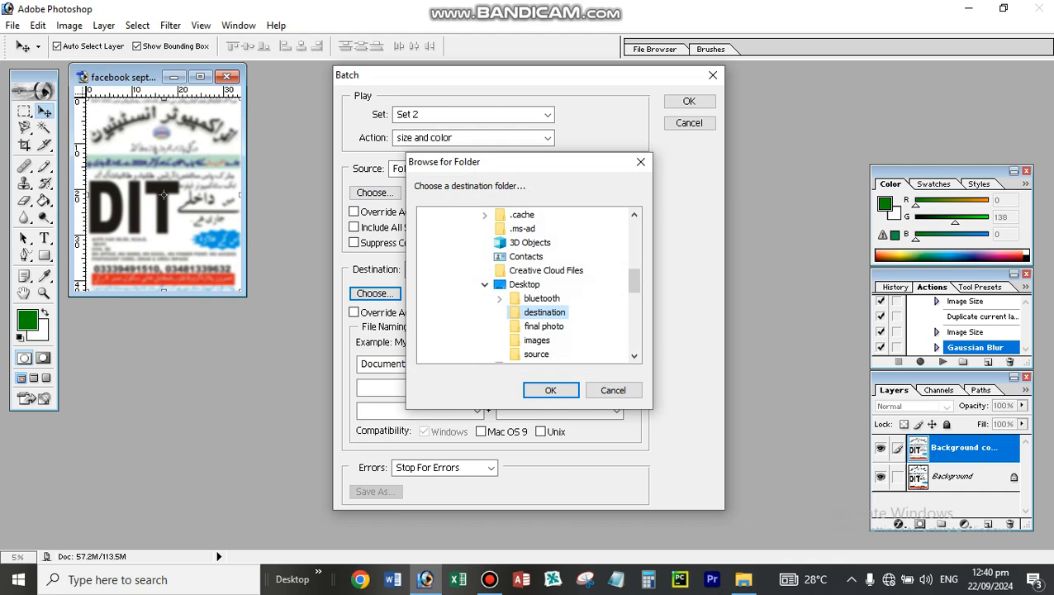
click(550, 390)
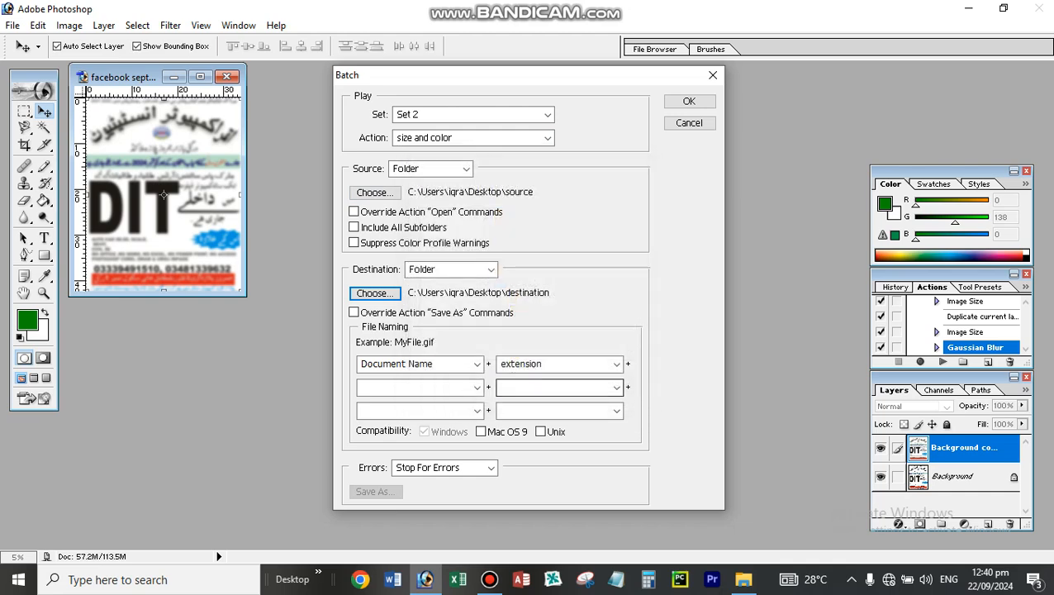
click(689, 101)
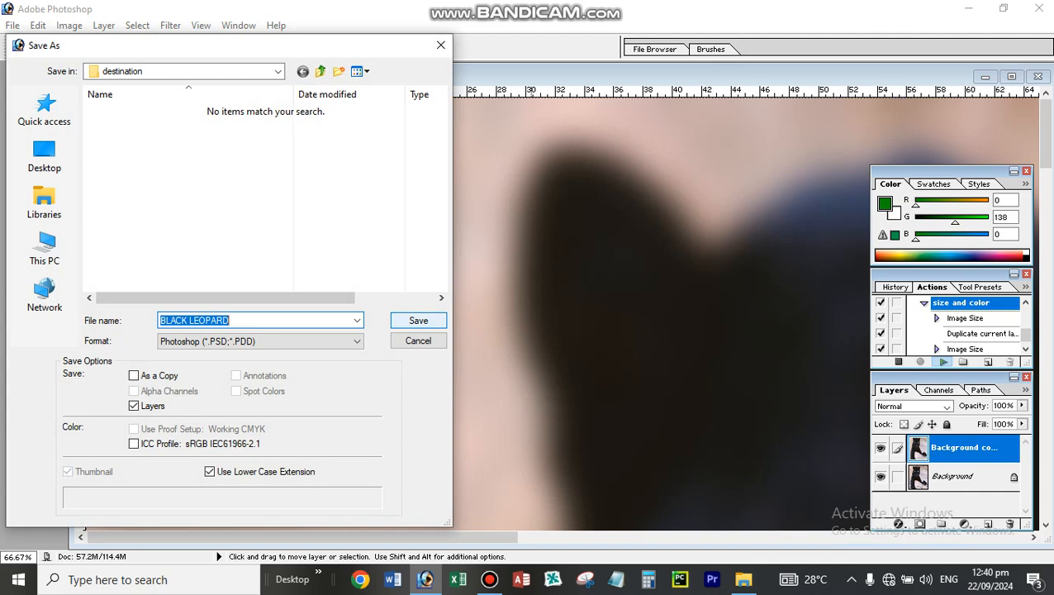
- Save BLACK LEOPARD, BLACK PANTHER and BLACK STALLION REARING in Photoshop format to the destination folder
key(Return)
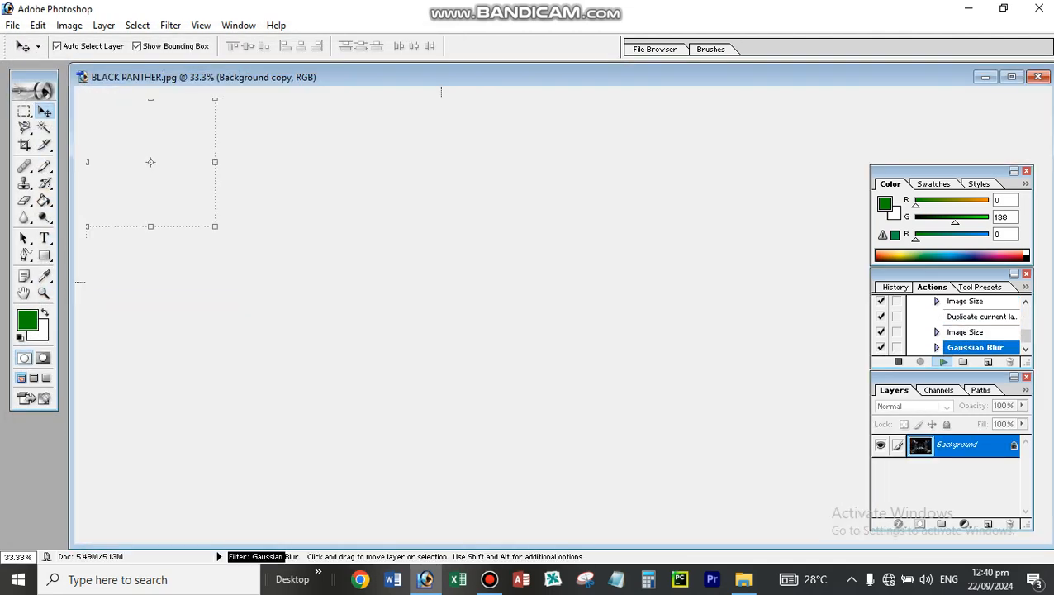
key(Return)
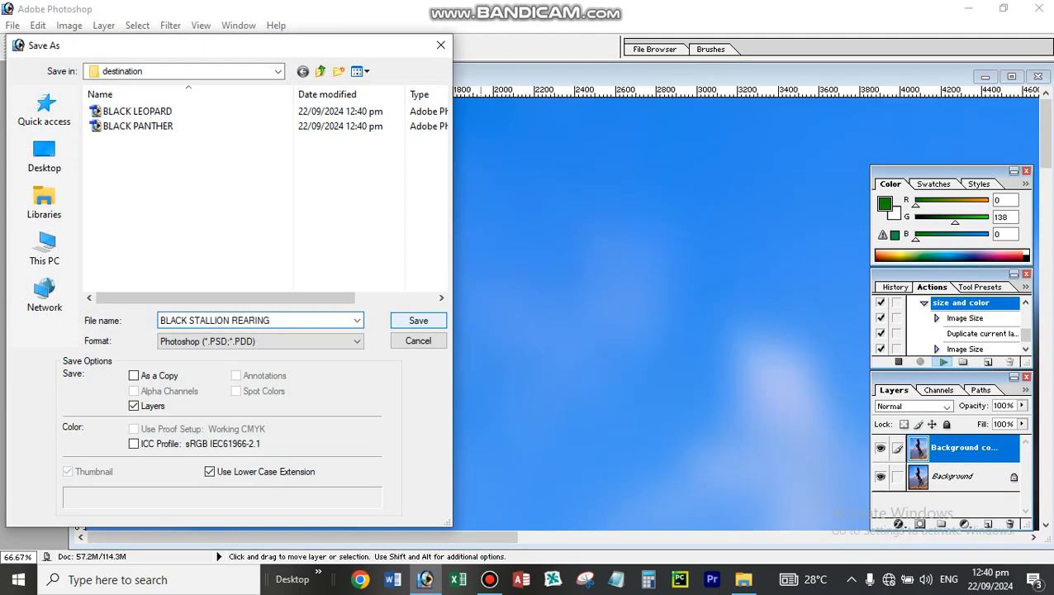
key(Return)
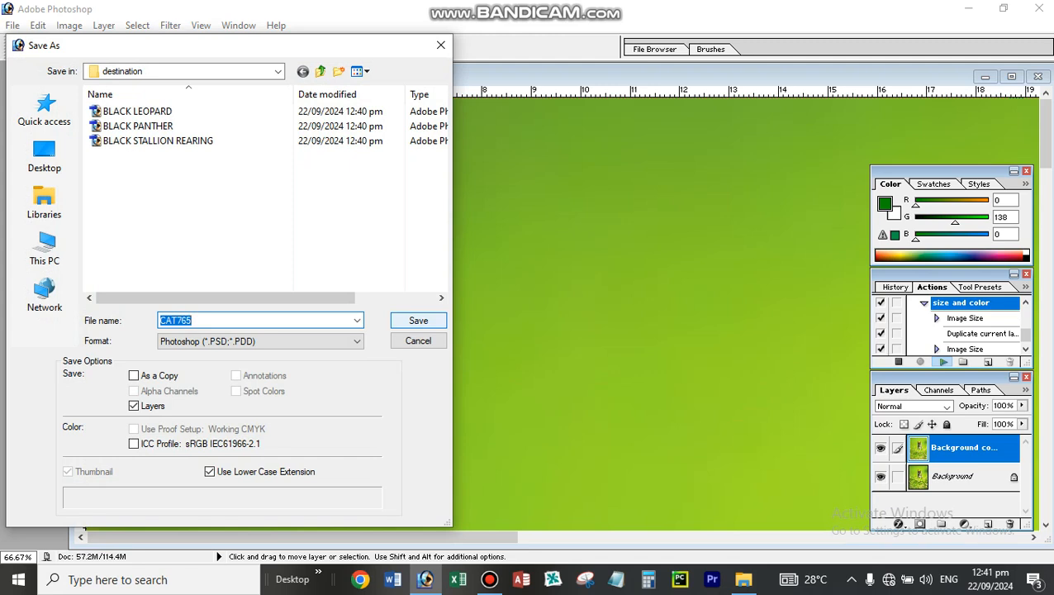
- Save the CAT765 image as the JPEG "CAT765 copy.jpg" with quality 7 and Baseline Optimized format
click(356, 342)
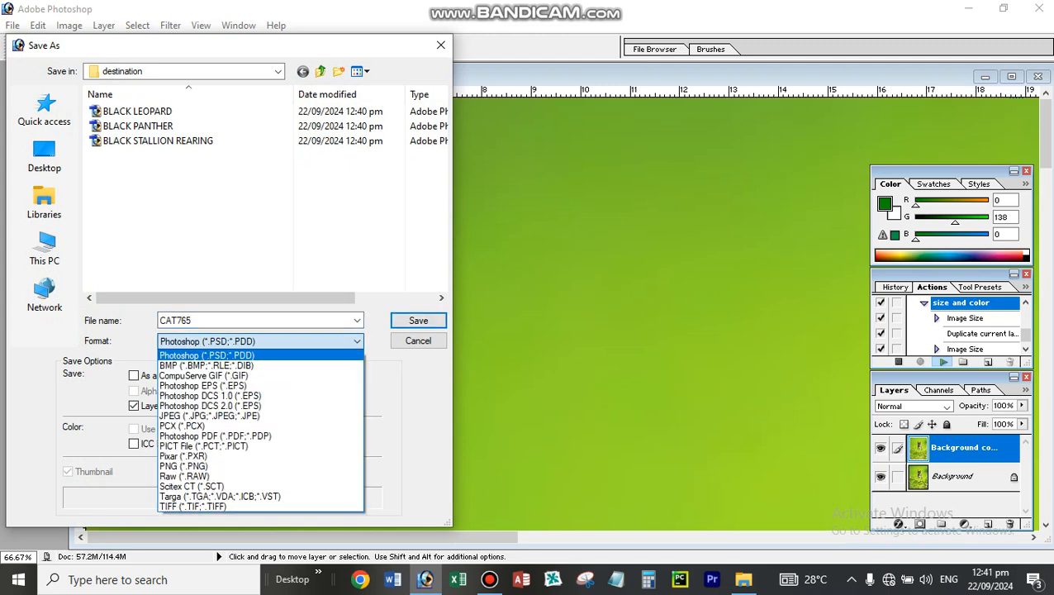
click(209, 416)
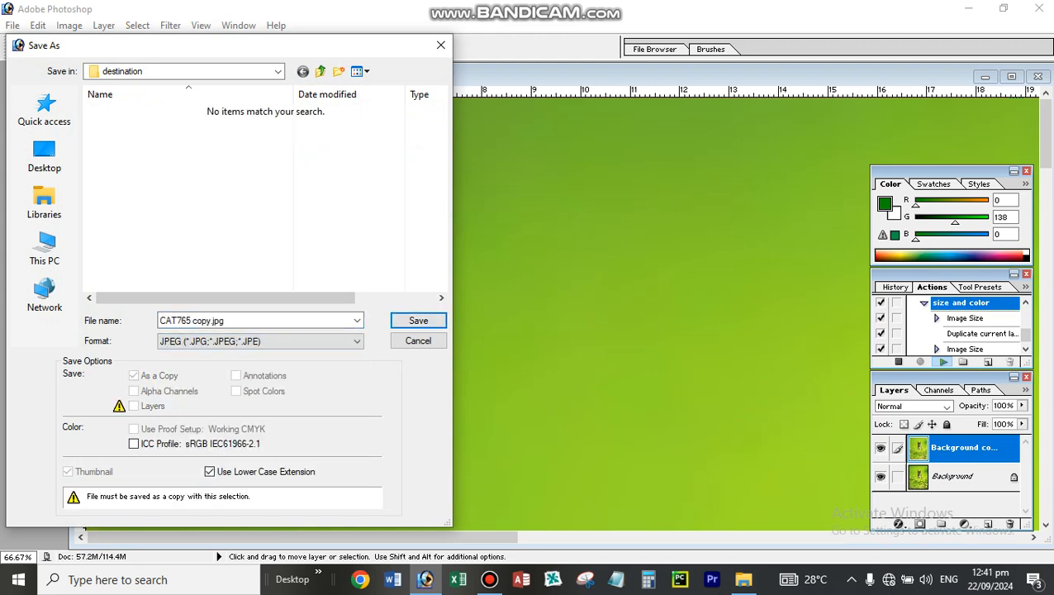
key(Return)
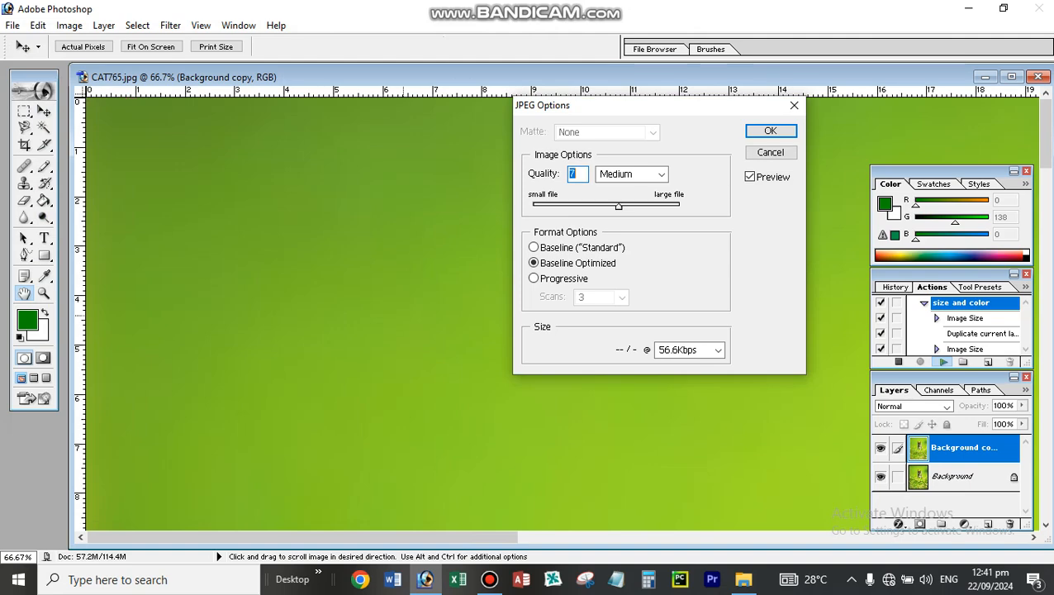
key(Return)
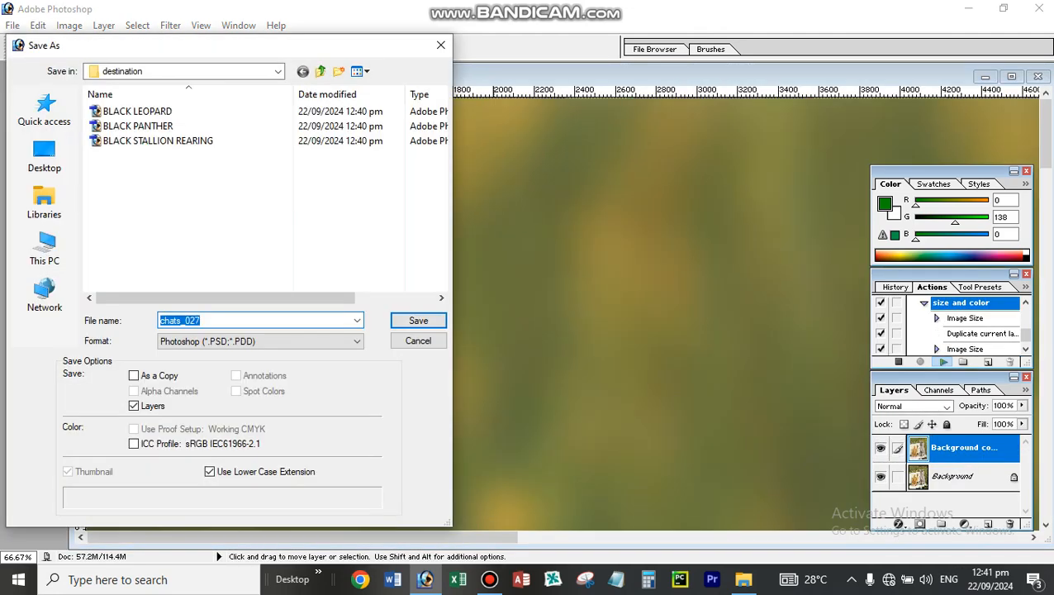
- Save the chats_027 image to the destination folder as a JPEG copy with quality 7 and Baseline Optimized format
click(260, 341)
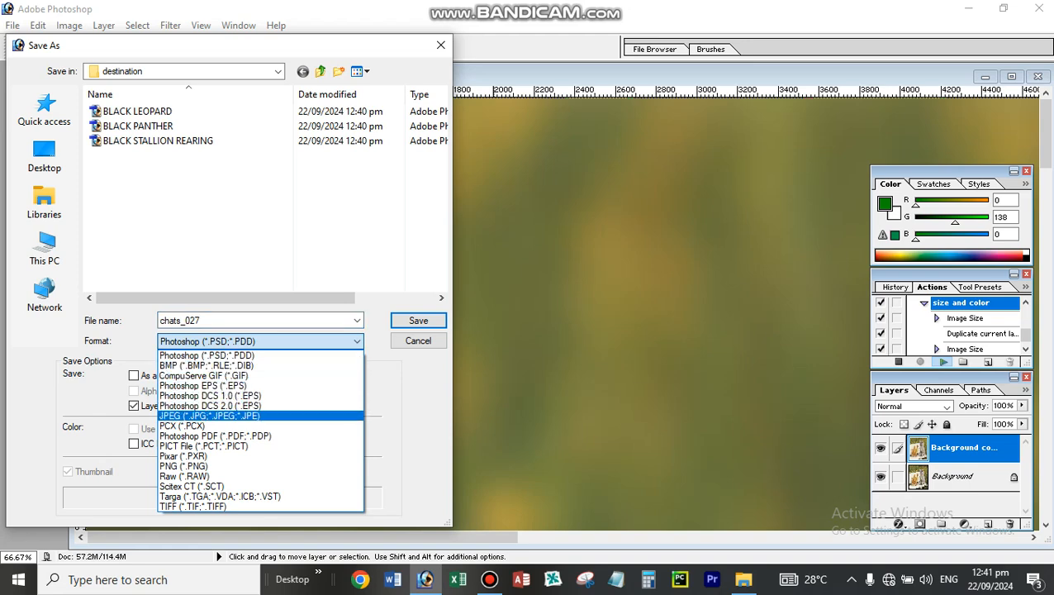
click(208, 415)
click(418, 319)
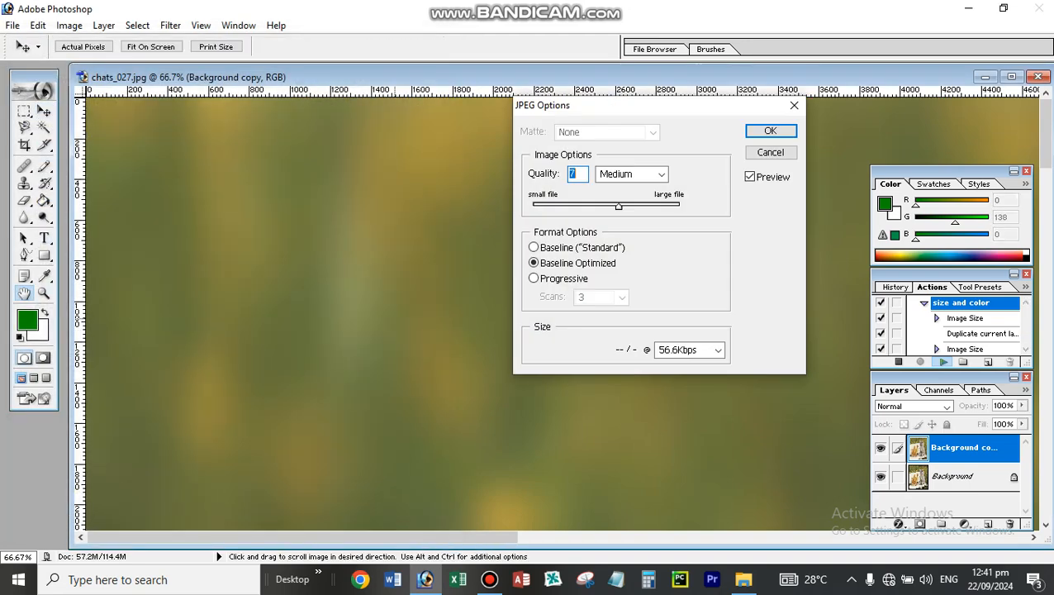
key(Return)
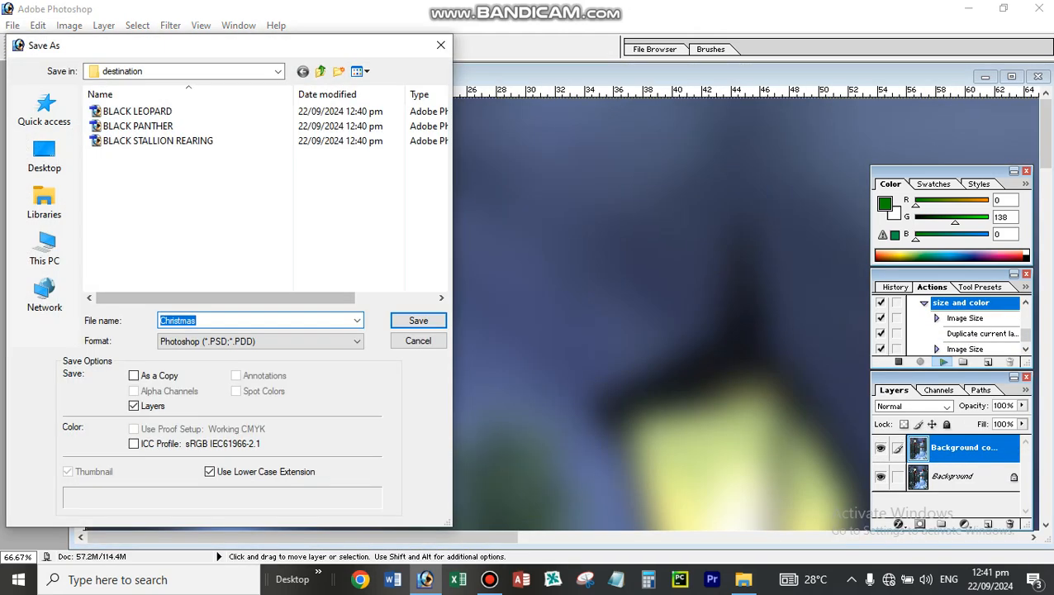
- Save the Christmas image as the JPEG "Christmas copy.jpg" with quality 7 and Baseline Optimized format
click(260, 342)
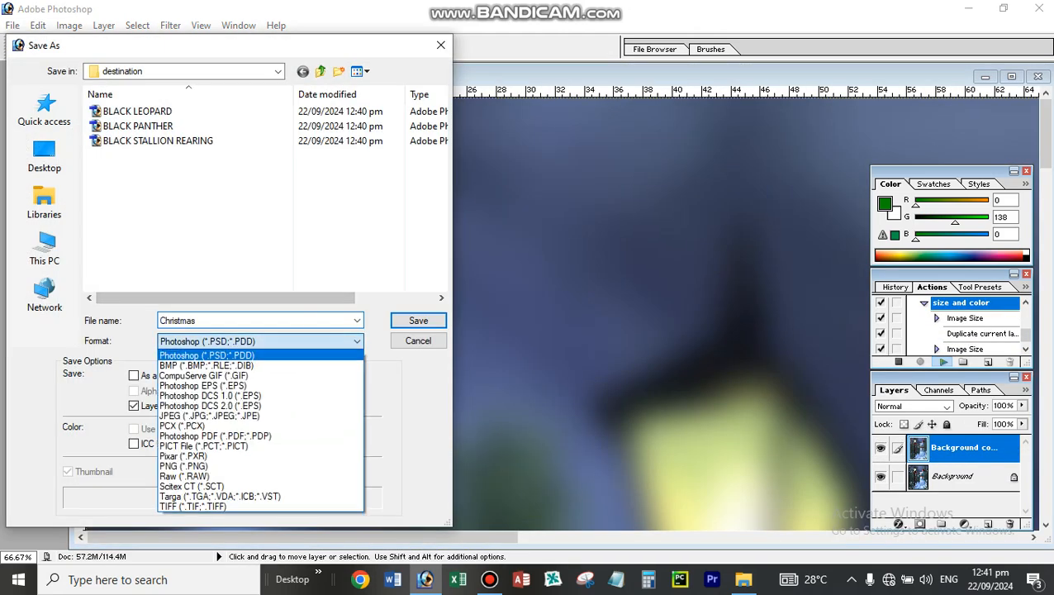
click(260, 415)
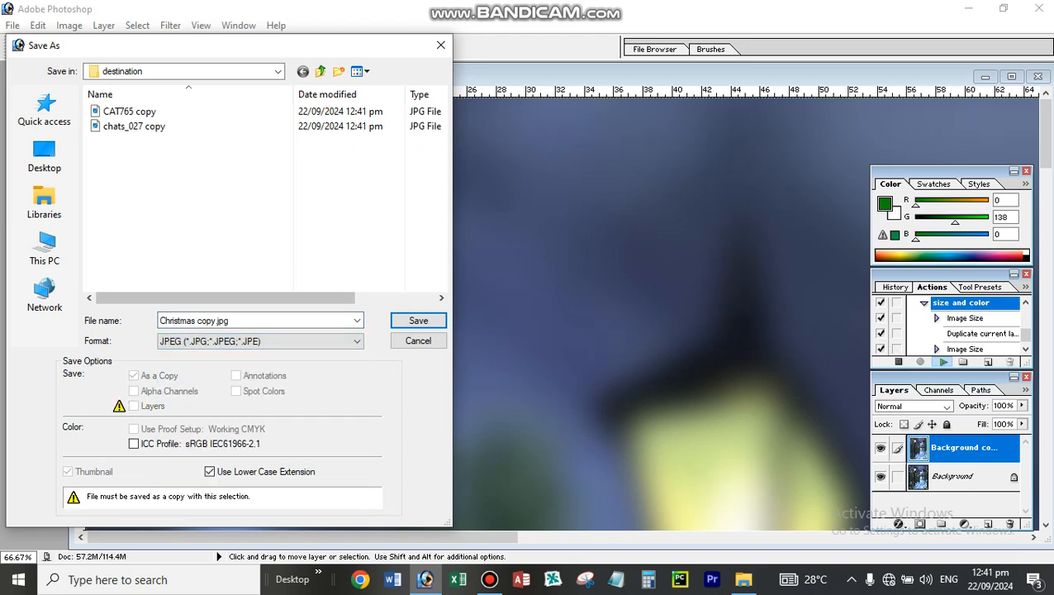
click(419, 320)
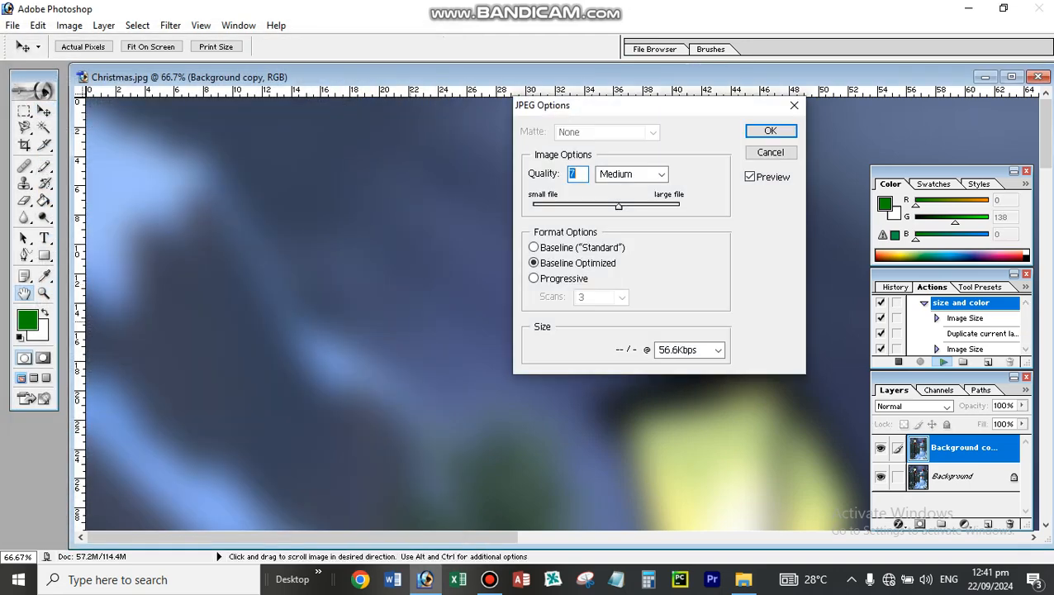
key(Return)
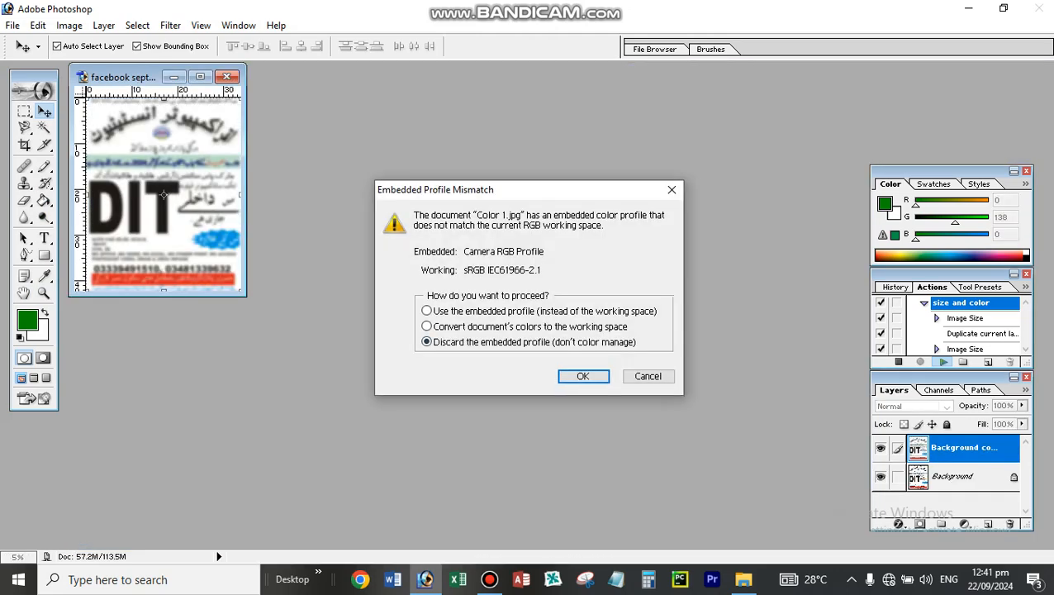
- Discard the embedded profile of Color 1.jpg and save it as the JPEG "Color 1 copy.jpg" with quality 7, Baseline Optimized
key(Return)
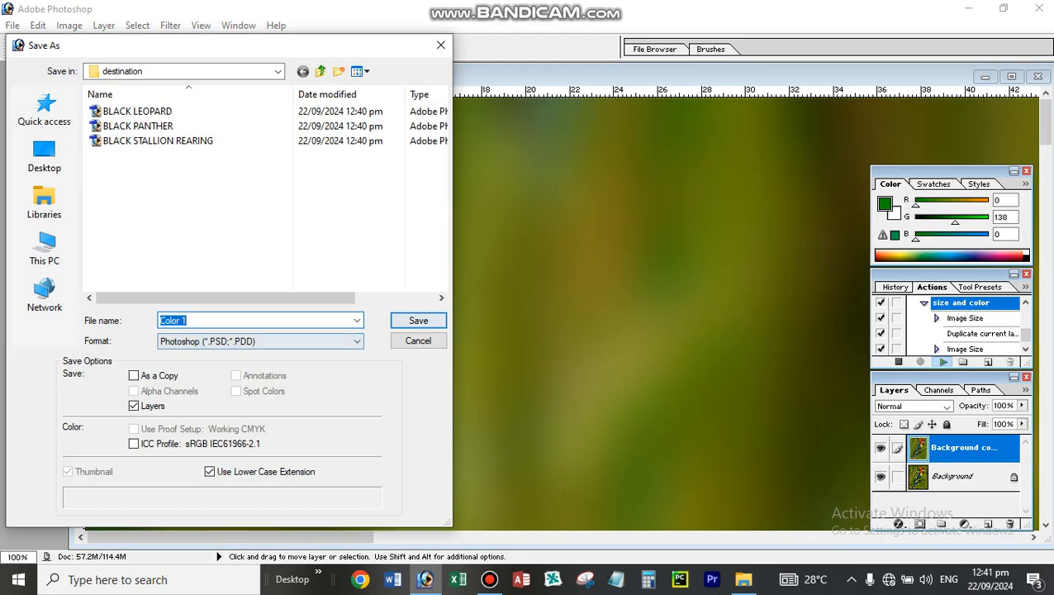
click(260, 341)
click(248, 415)
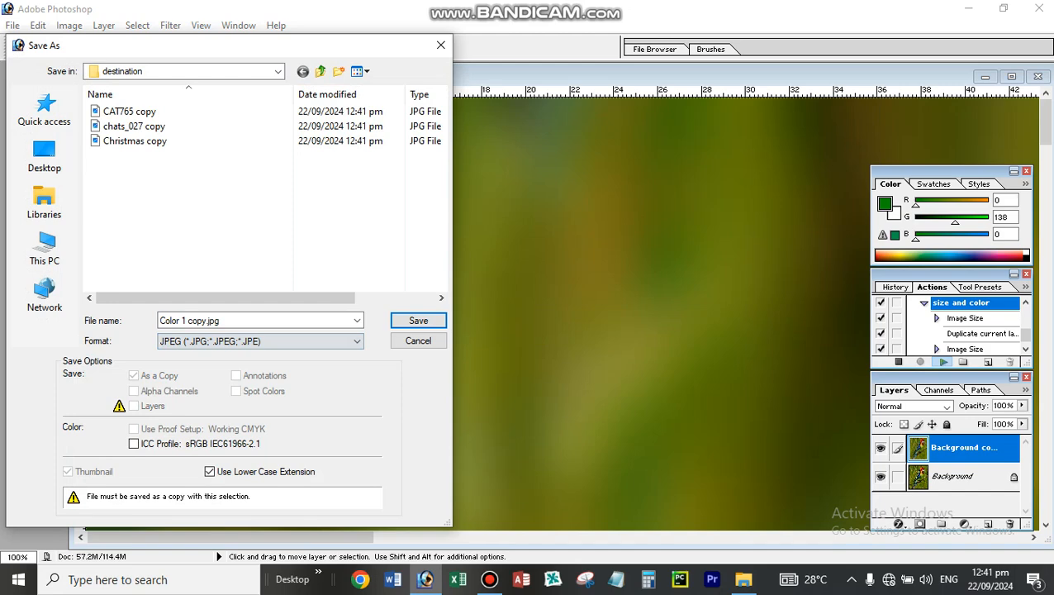
click(418, 320)
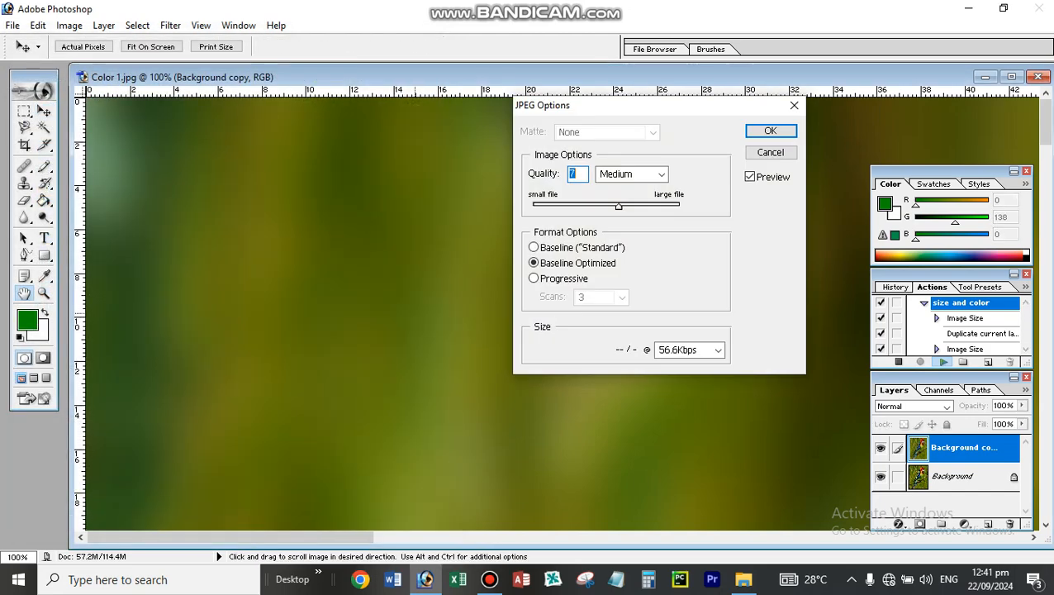
key(Return)
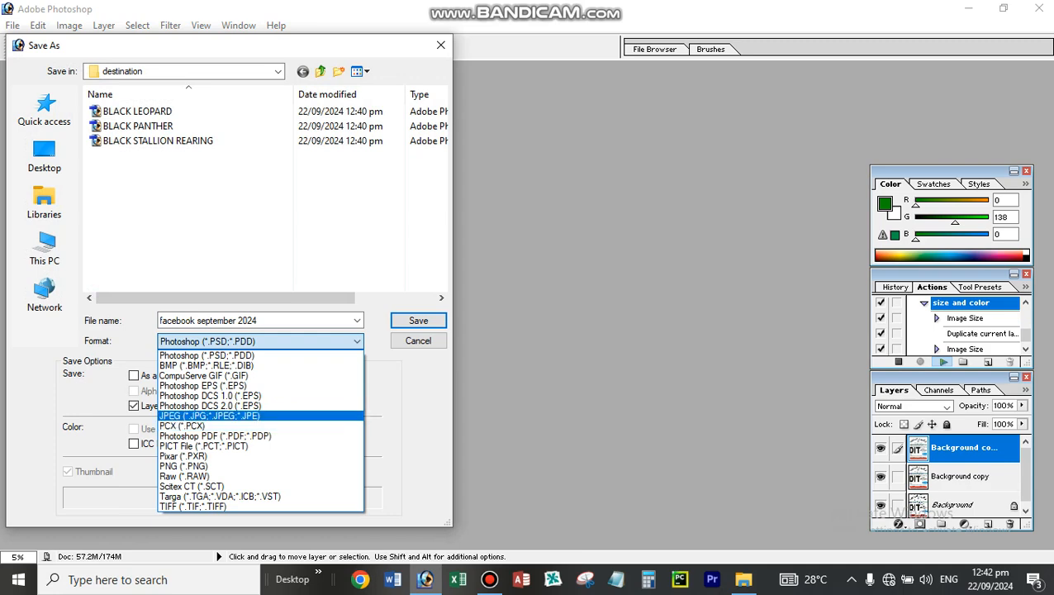
- Save the facebook september 2024 image as a JPEG copy with quality 5 and Progressive format at 3 scans
click(209, 416)
click(418, 319)
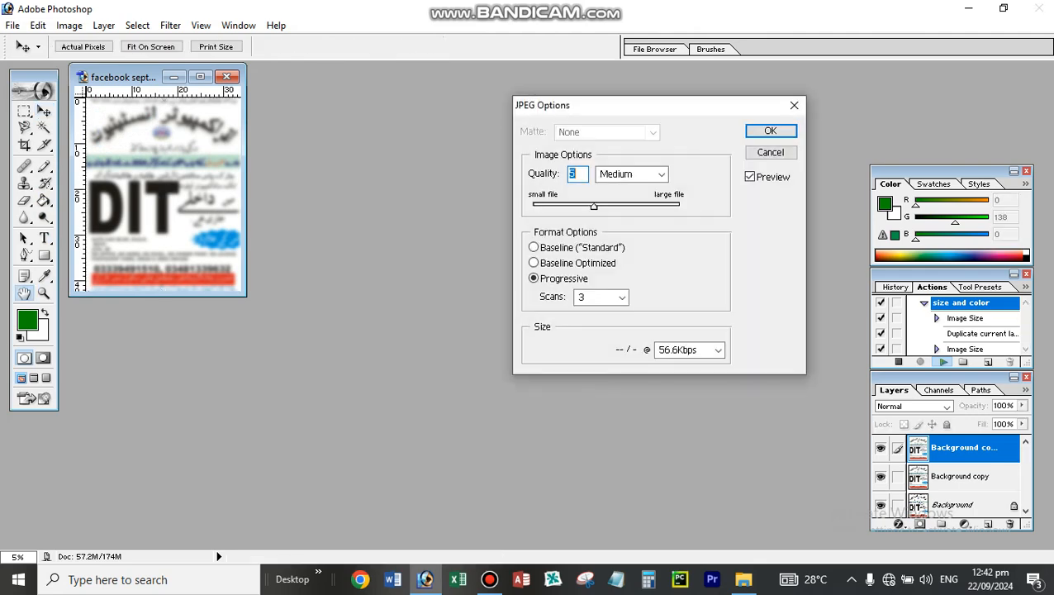
key(Return)
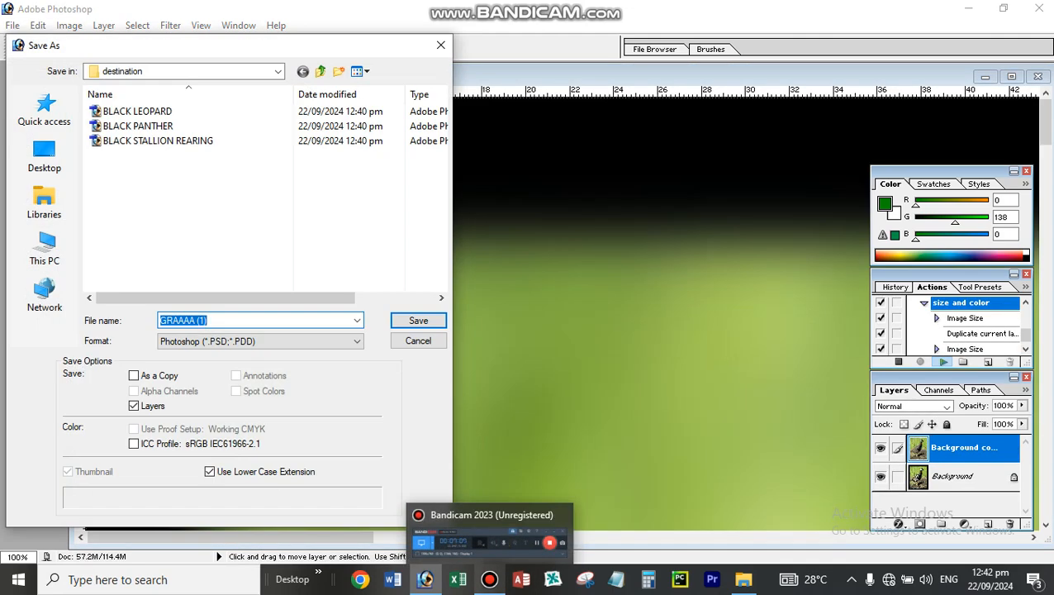
- Save the GRAAAA (1) image as the JPEG "GRAAAA (1) copy.jpg" with quality 5 and Progressive format at 3 scans
click(260, 341)
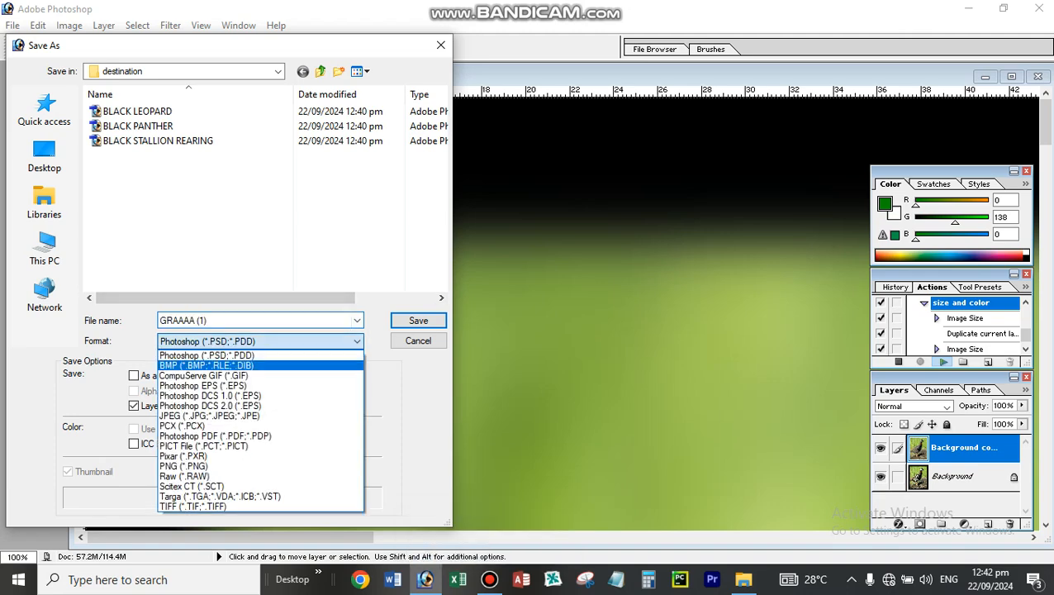
click(260, 416)
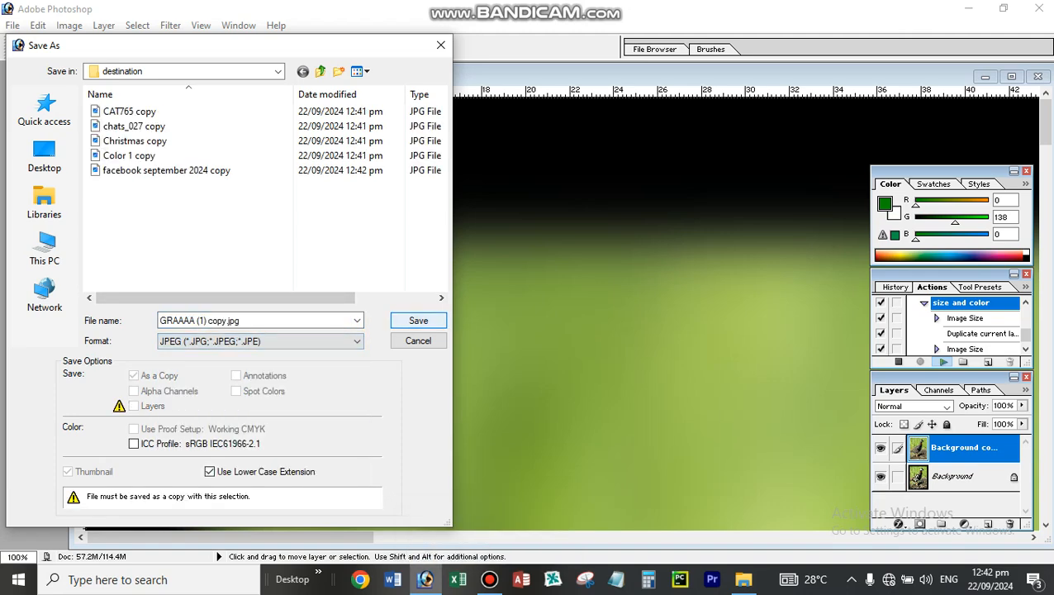
key(Return)
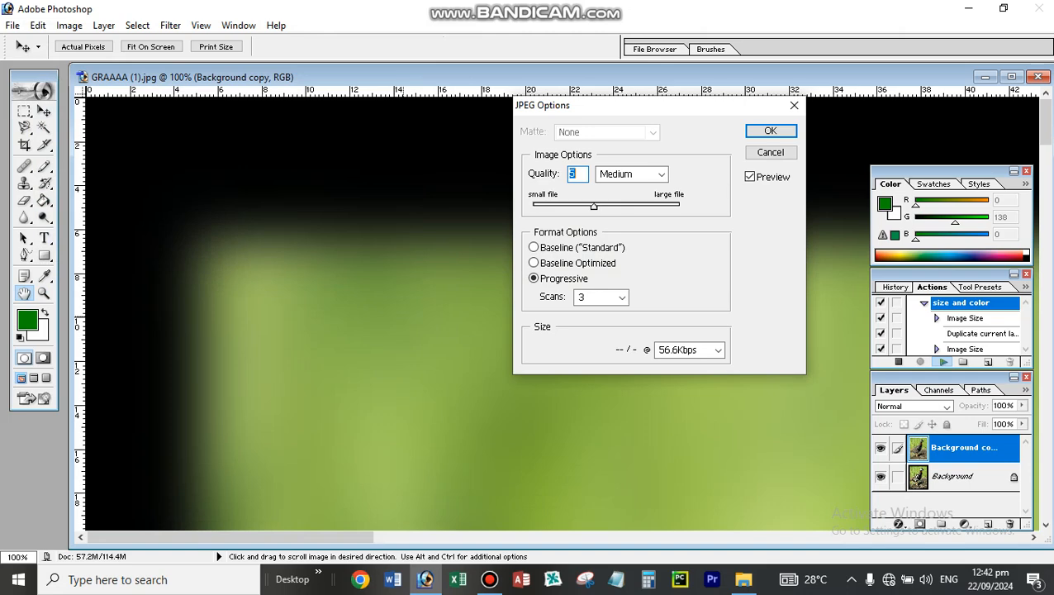
key(Return)
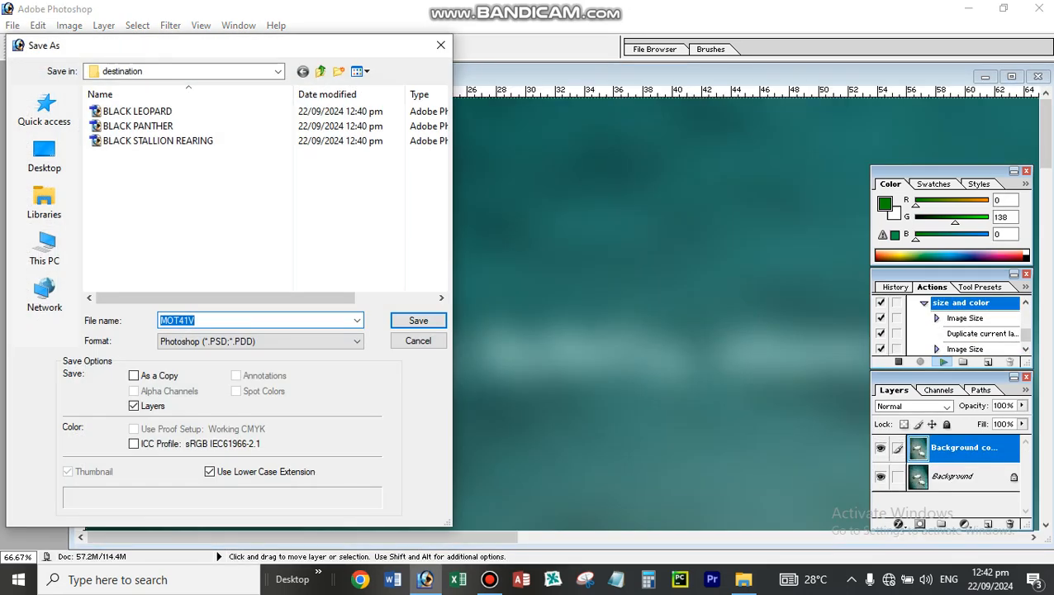
- Save the MOT41V image to the destination folder as a JPEG copy with quality 5 and Progressive format at 3 scans
click(260, 341)
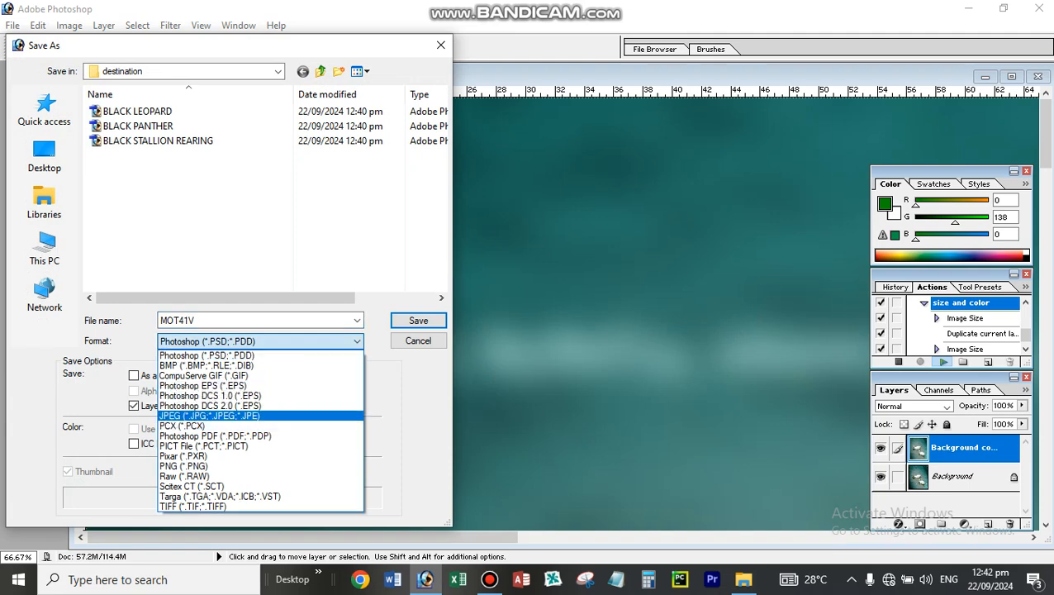
key(Return)
key(Return)
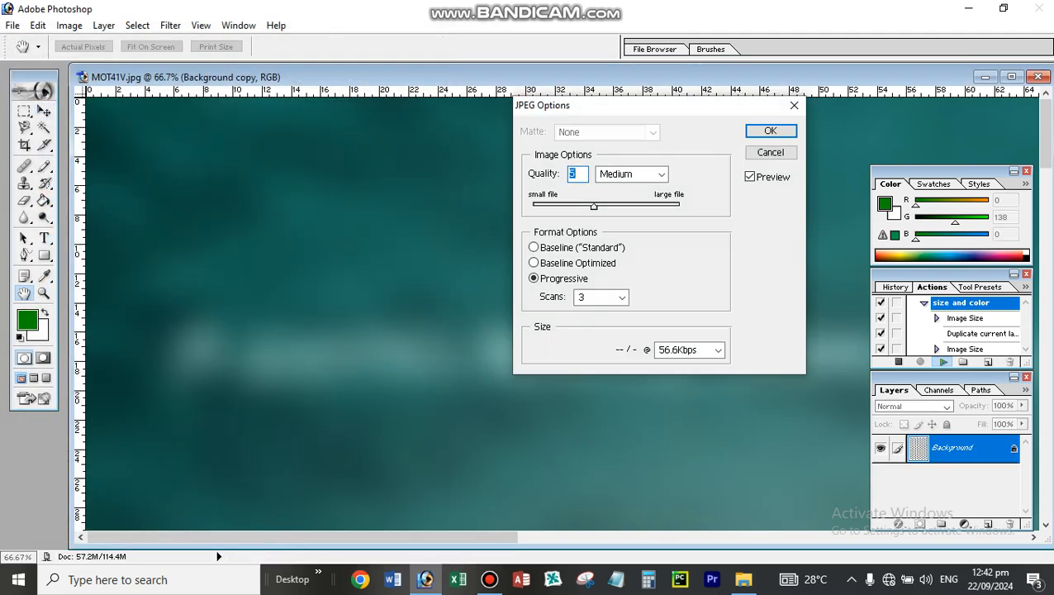
key(Return)
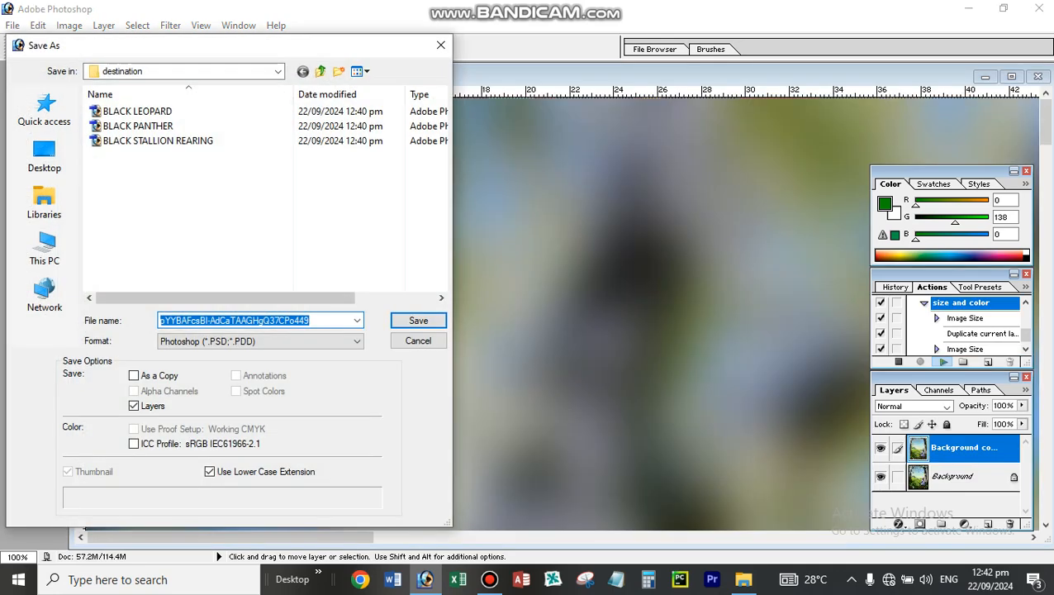
- Save the current image as the JPEG "pYYBAFcsBI-AdCaTAAGHgQ37CPo449 copy.jpg" with quality 5 and Progressive format at 3 scans
click(261, 341)
click(248, 416)
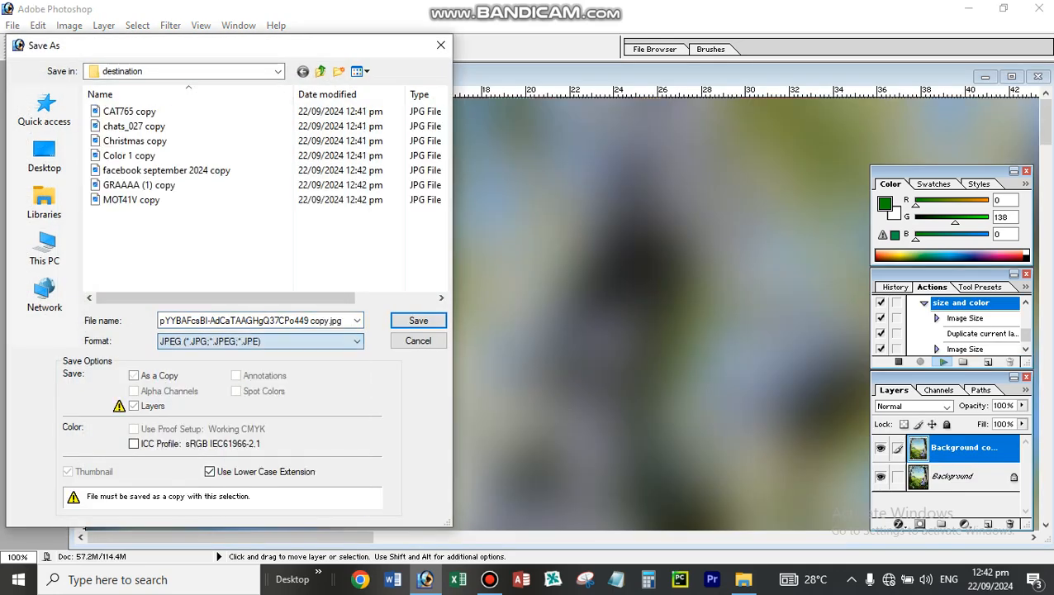
key(Return)
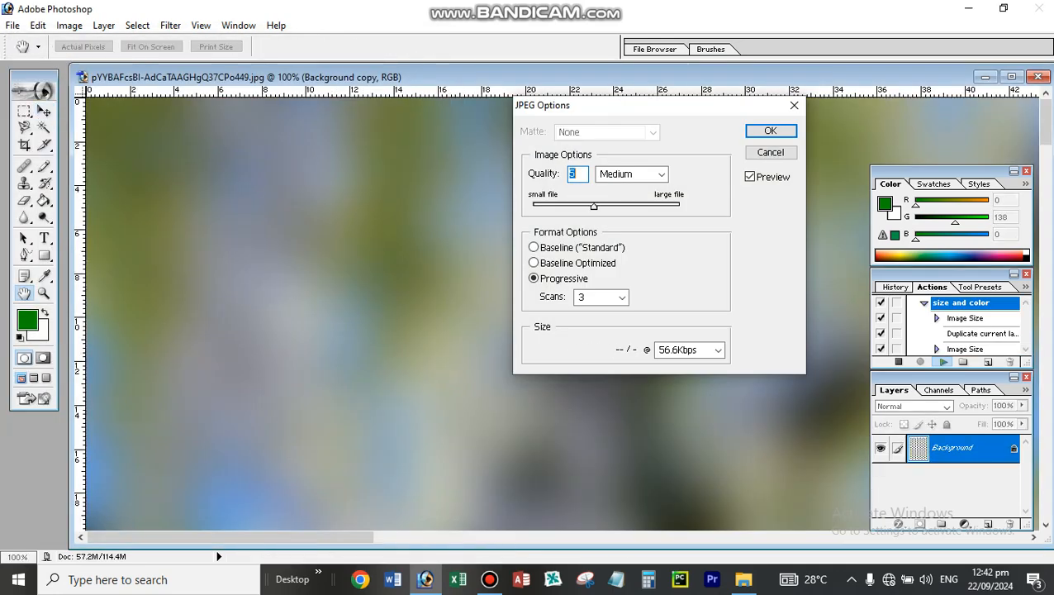
key(Return)
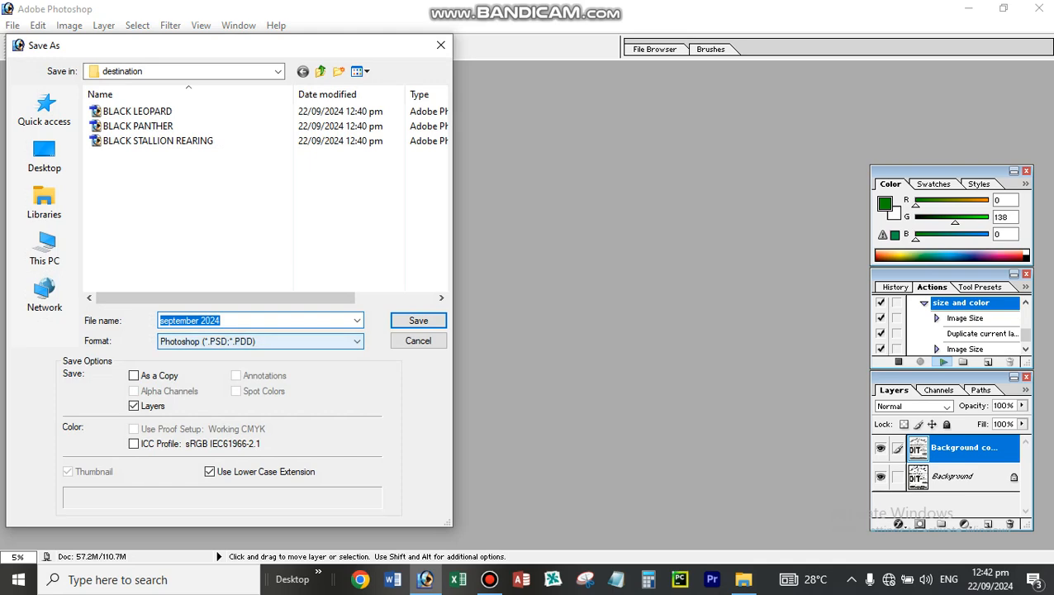
- Save the september 2024 image as the JPEG "september 2024 copy.jpg" with quality 5 and Progressive format at 3 scans
click(260, 341)
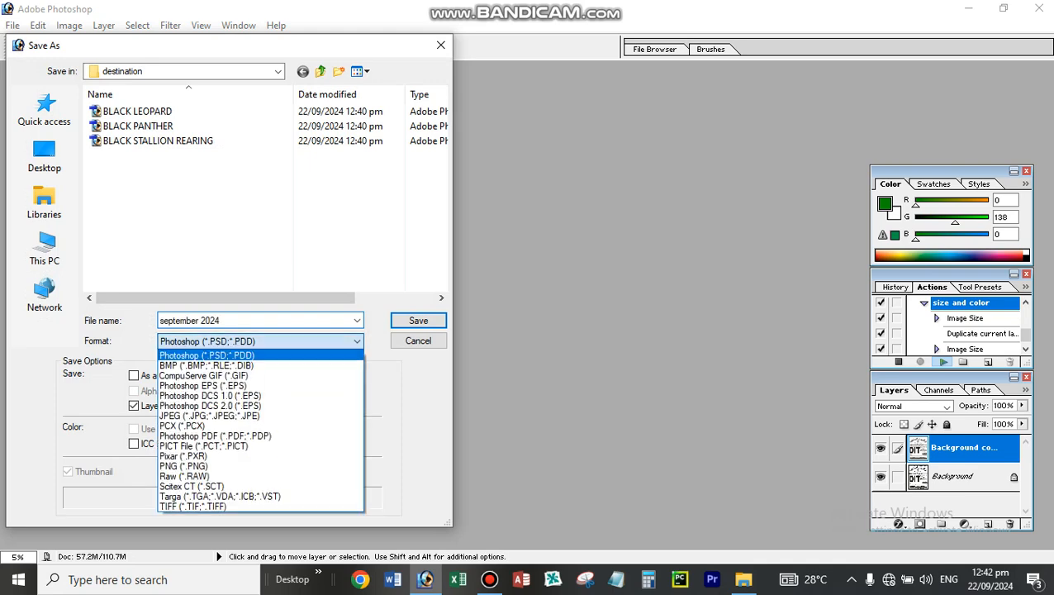
click(209, 416)
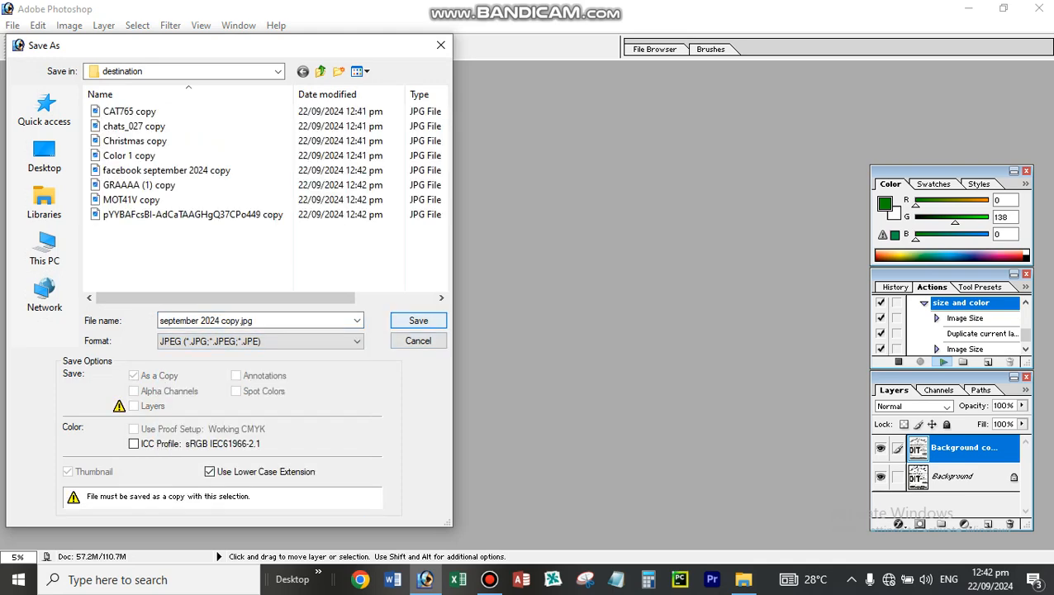
key(Return)
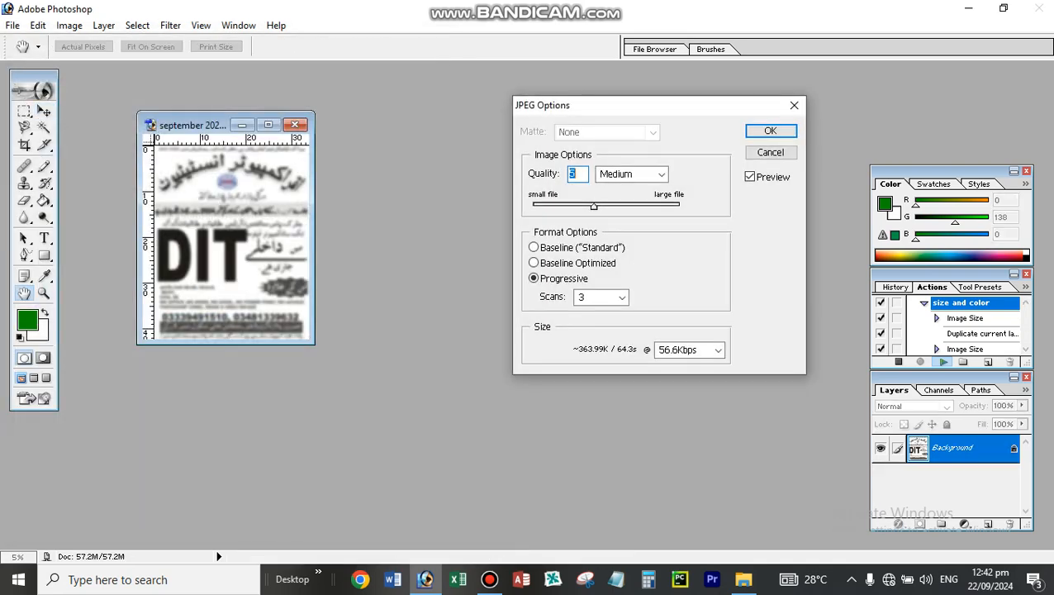
key(Return)
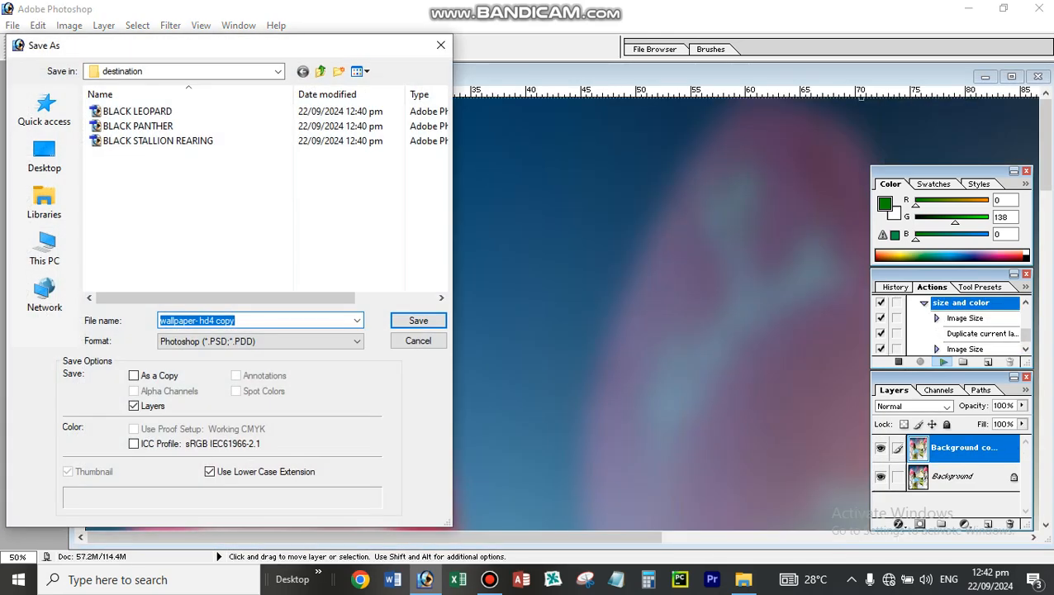
- Save the "wallpaper- hd4 copy" image in JPEG format to the destination folder, accepting the proposed JPEG options
click(261, 341)
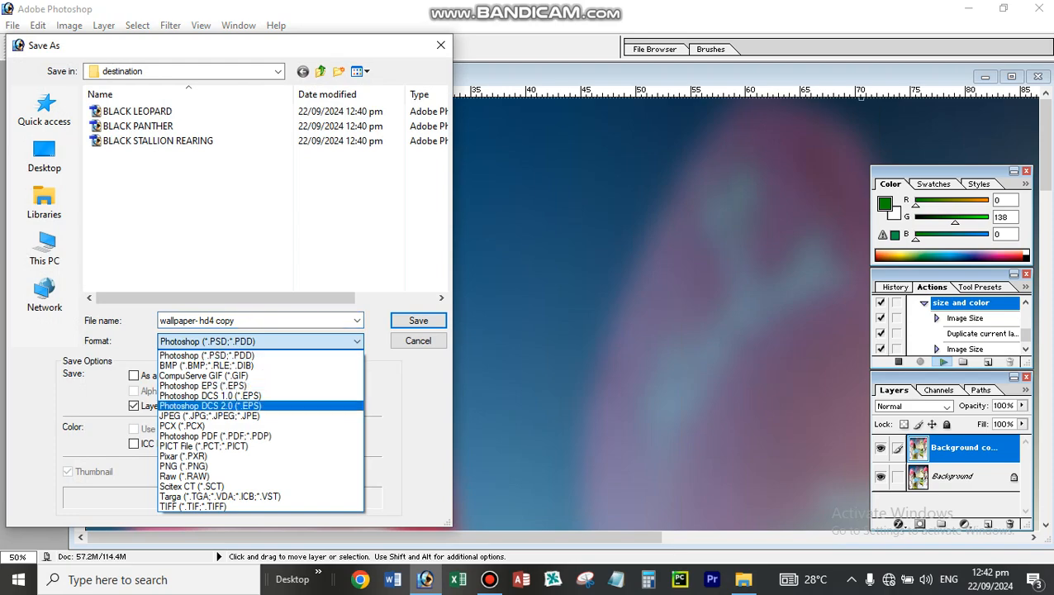
click(261, 416)
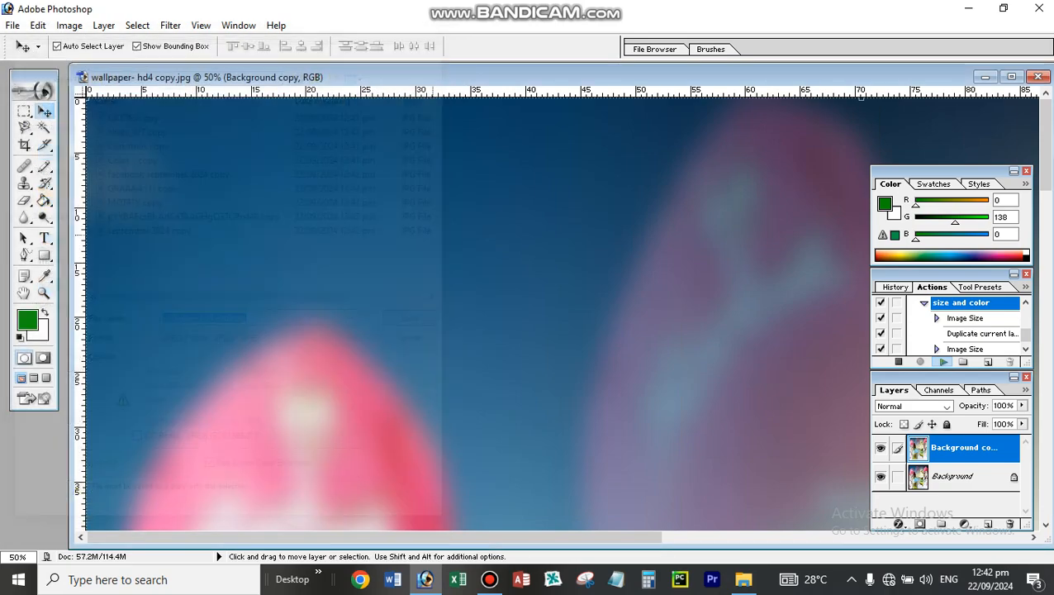
click(417, 320)
click(771, 131)
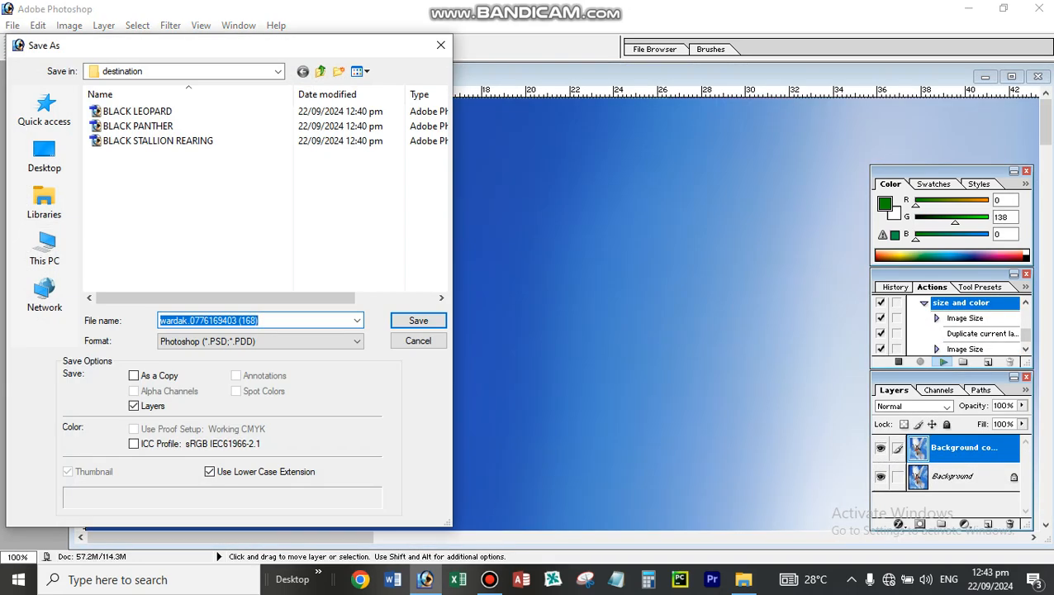
- Save the blue-background image as a JPEG under its proposed file name, with quality 5 and Progressive format at 3 scans
click(259, 340)
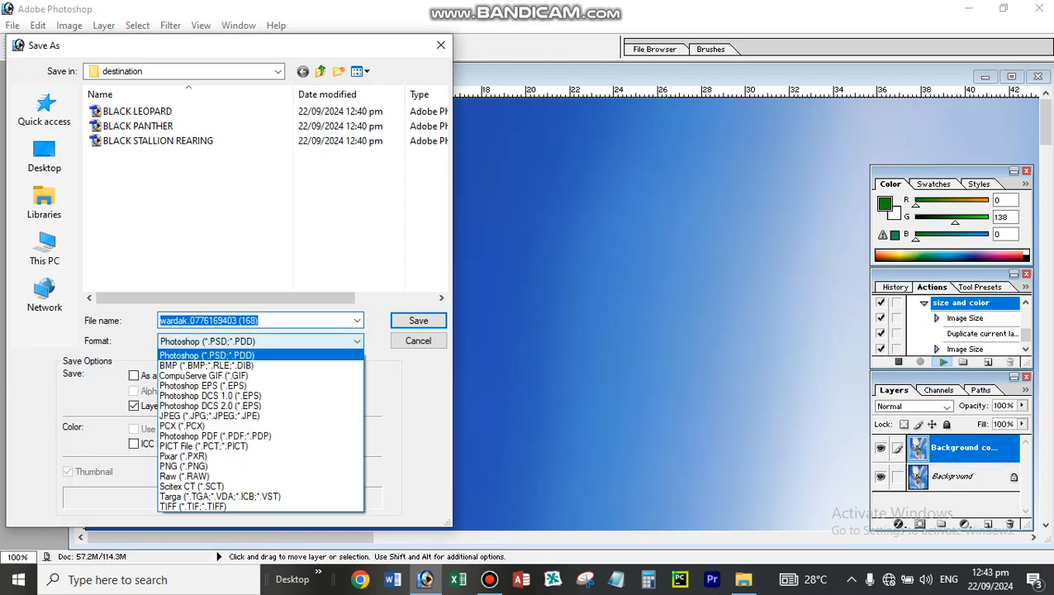
click(248, 414)
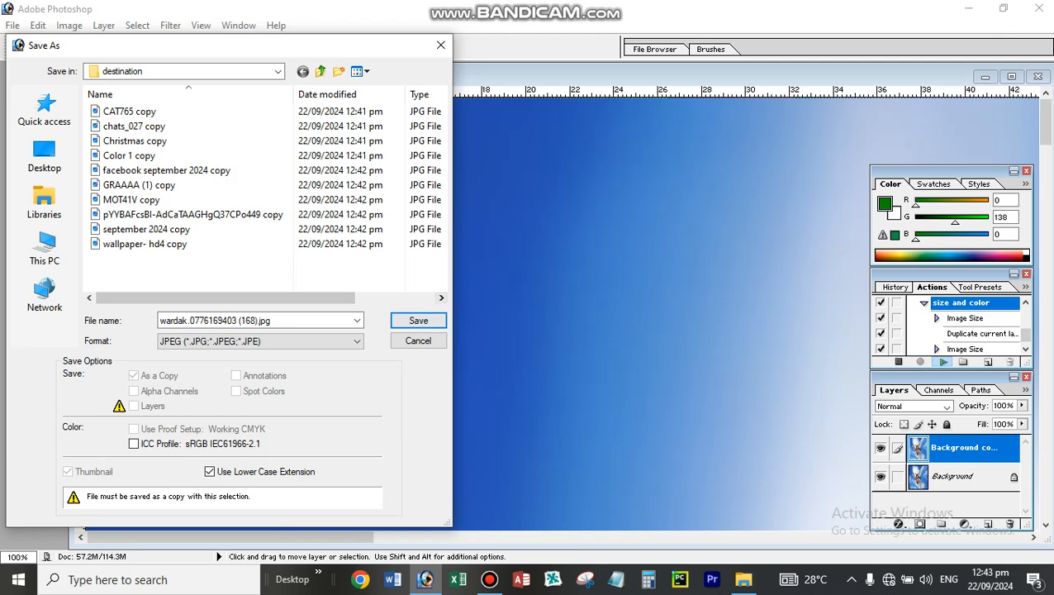
click(421, 320)
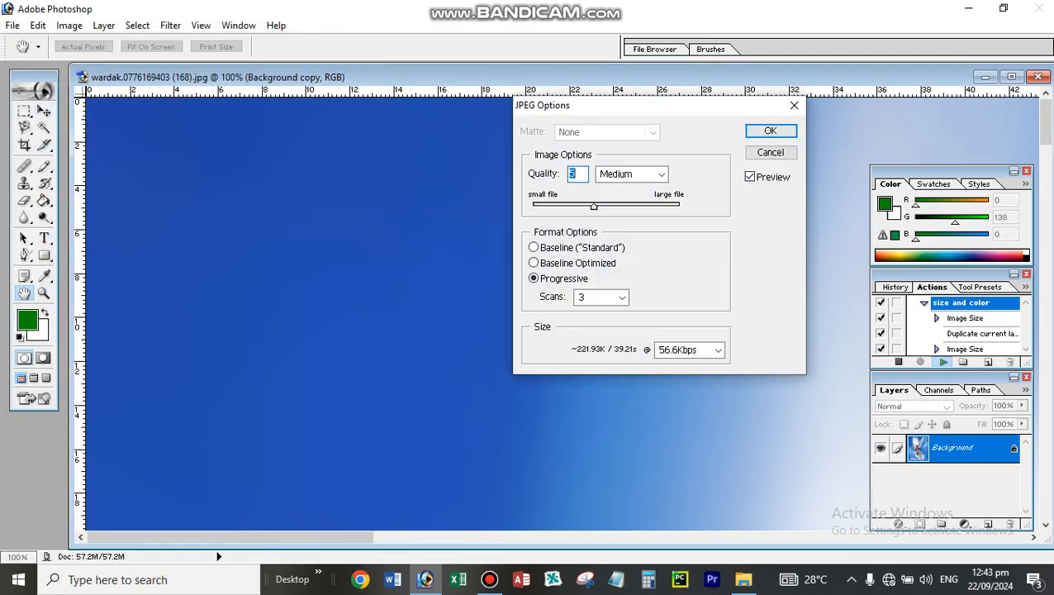
key(Return)
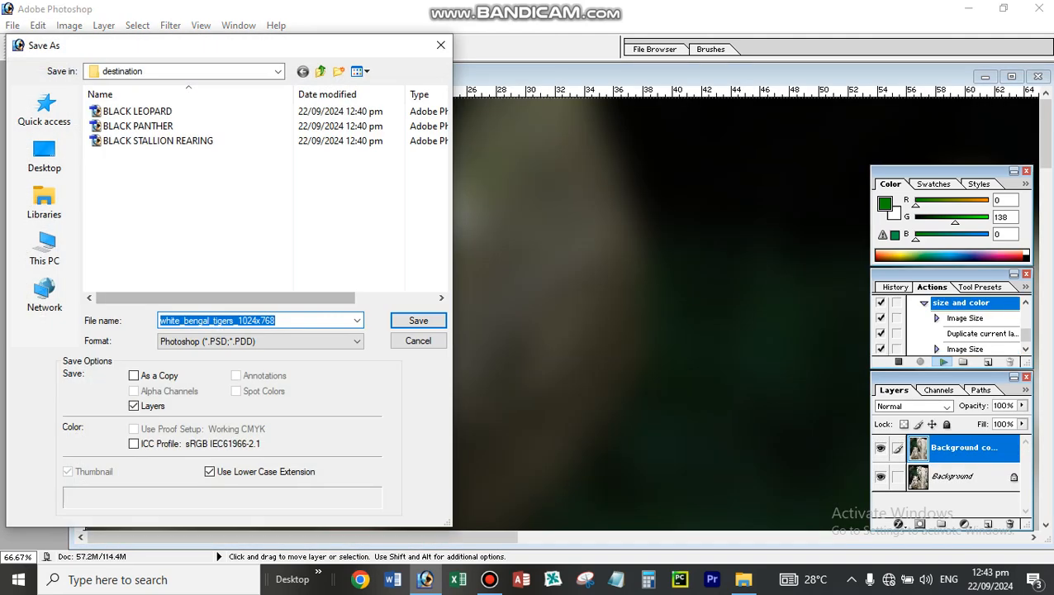
- Save the white tigers image as the JPEG "white_bengal_tigers_1024x768 copy.jpg" with quality 5 and Progressive format at 3 scans
click(260, 341)
click(260, 413)
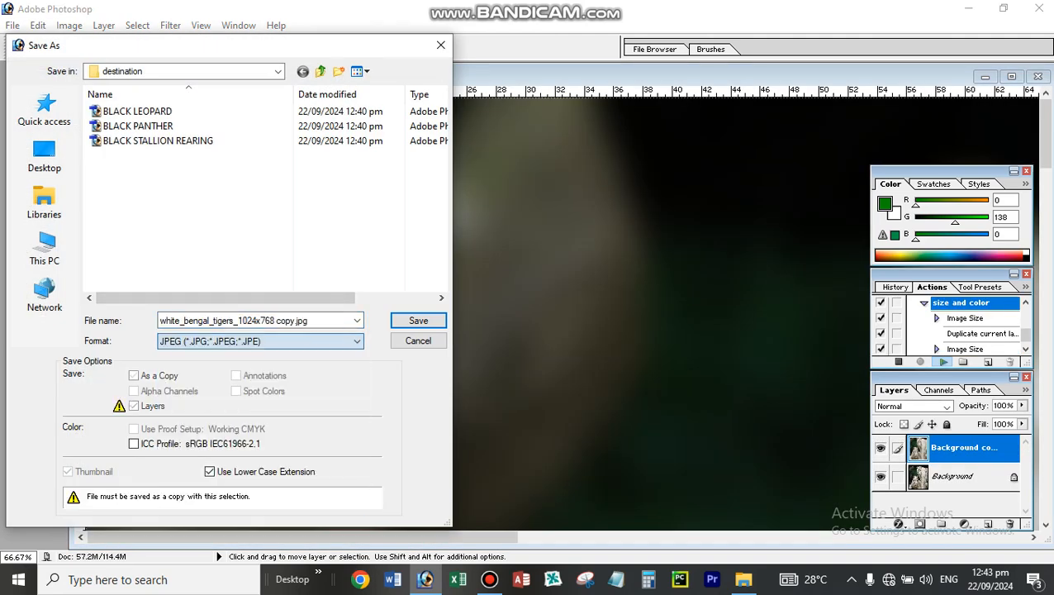
key(Return)
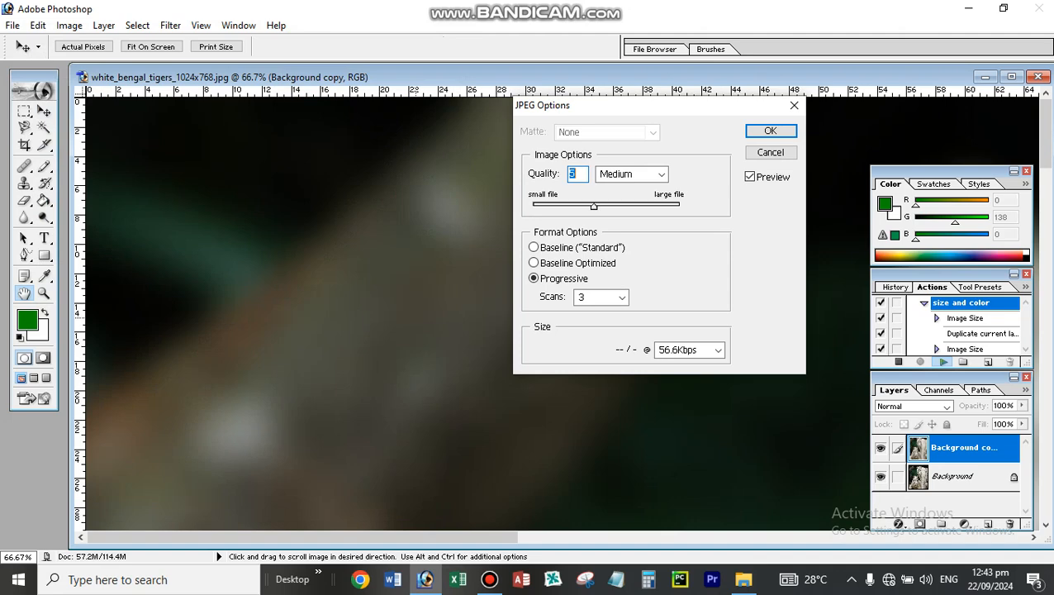
key(Return)
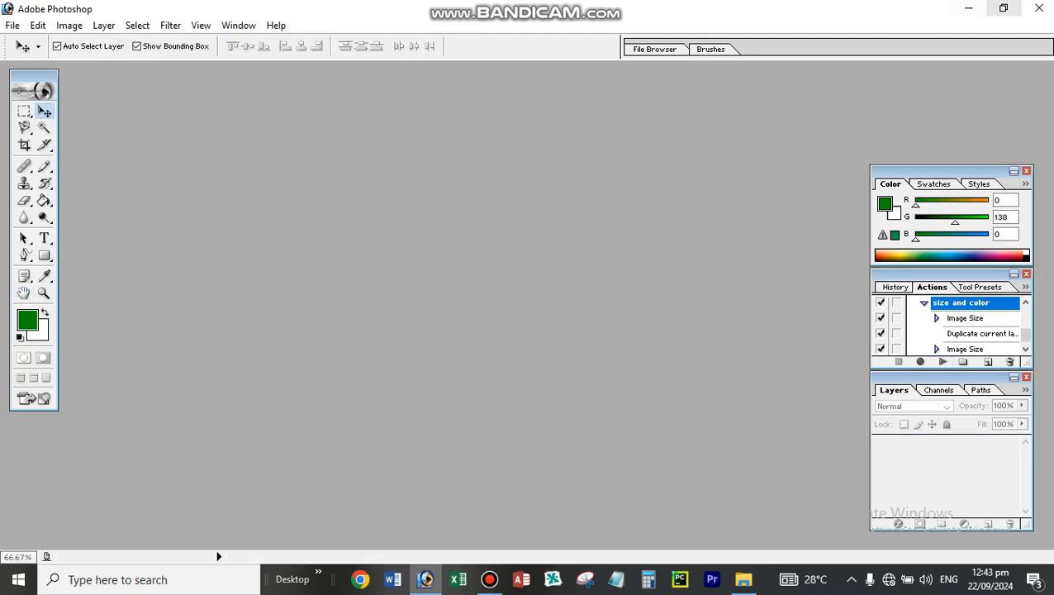
- Minimize Photoshop, close the source folder window and open the destination folder from the desktop
click(968, 8)
click(619, 347)
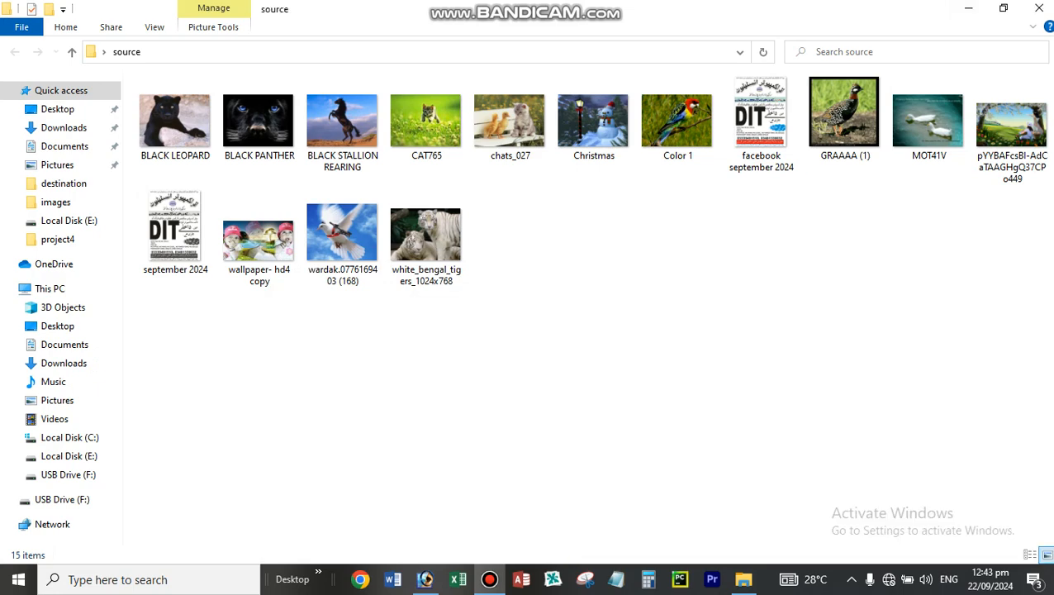
click(1039, 9)
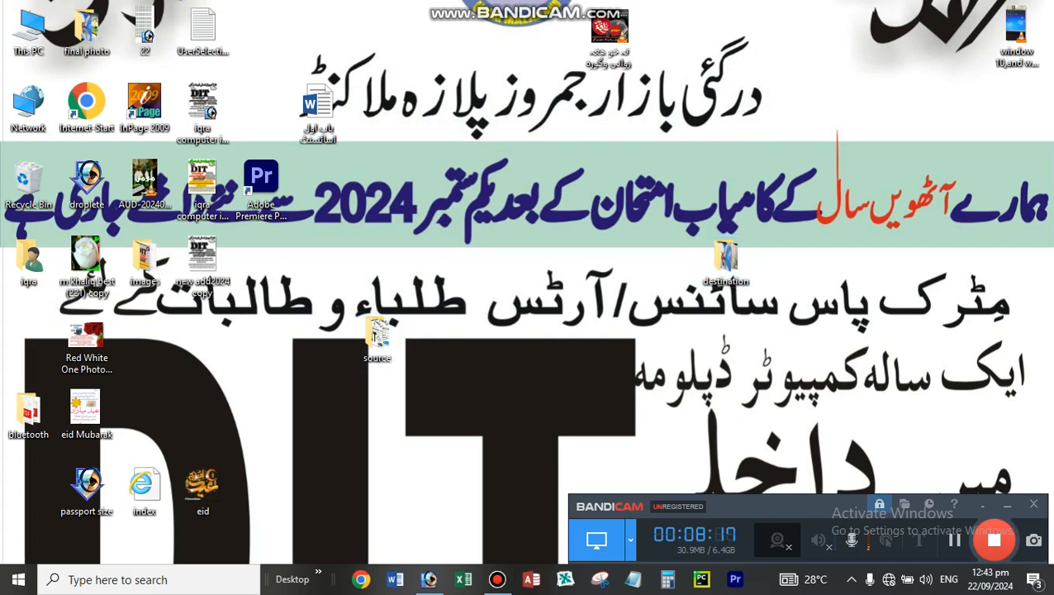
double_click(726, 256)
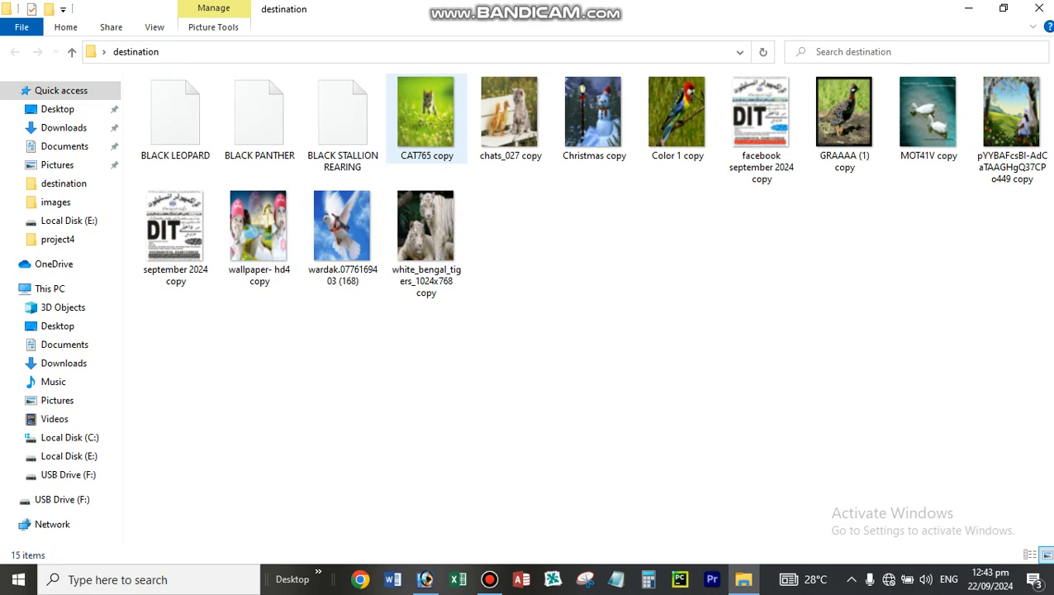
- View the processed images in the destination folder from "CAT765 copy" through the white tigers, and close the viewer and folder
click(426, 116)
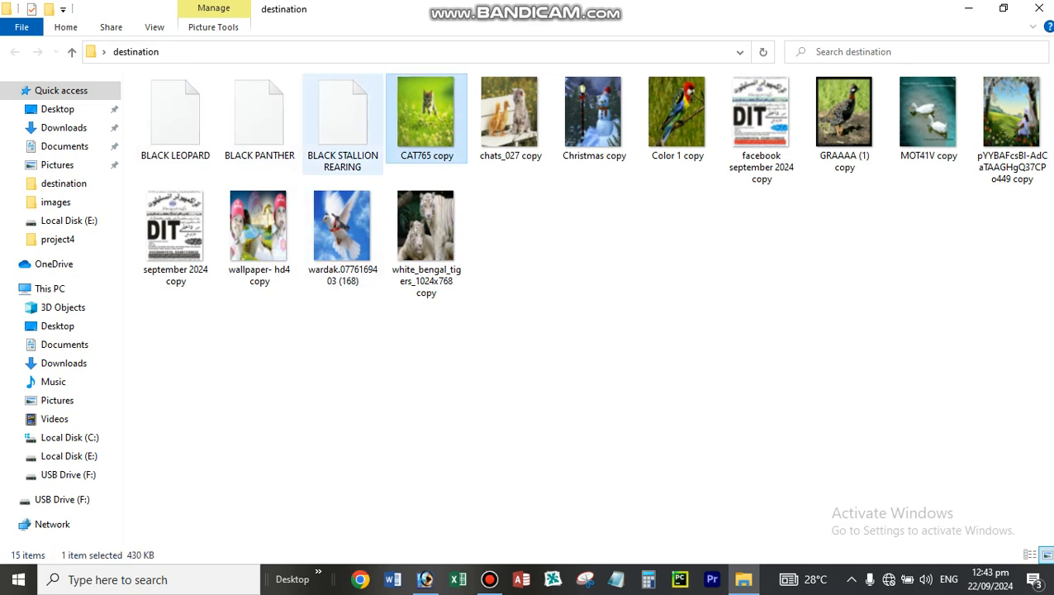
key(Return)
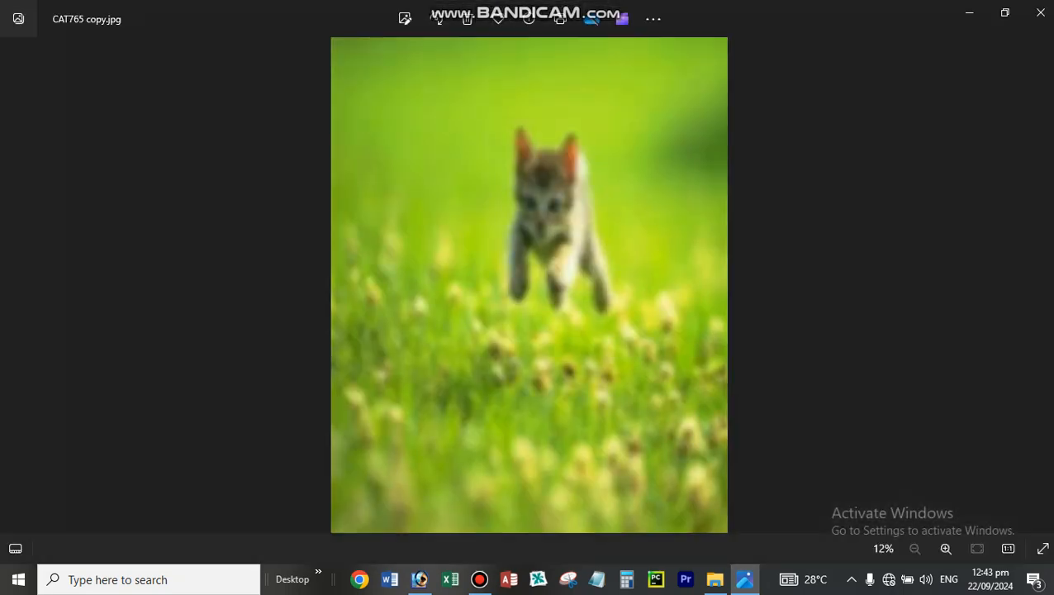
key(Right)
key(Right)
key(Right)
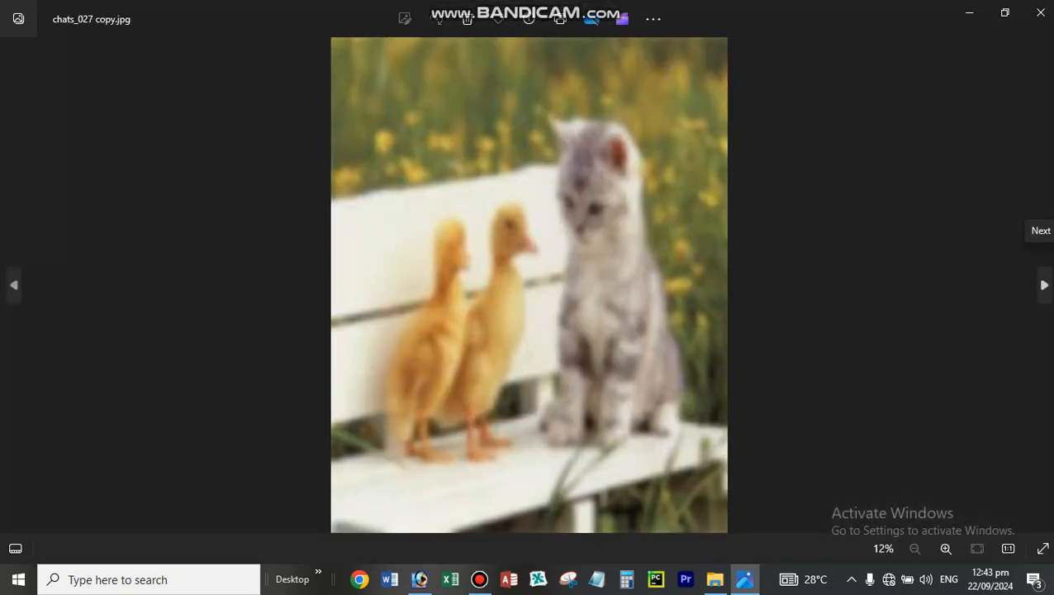
key(Right)
key(Right)
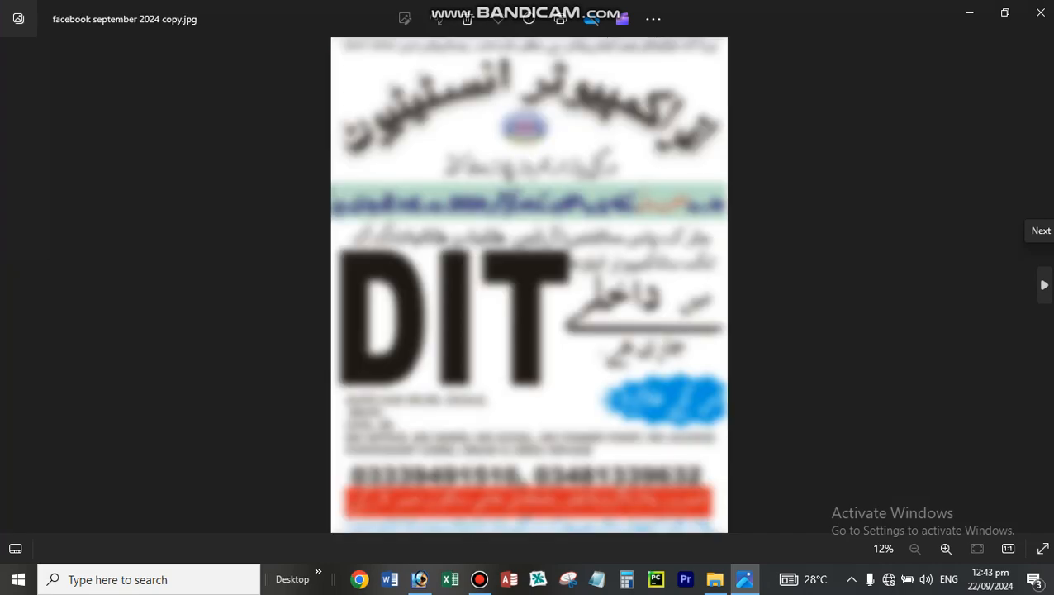
key(Right)
key(Right)
key(Right)
key(Right)
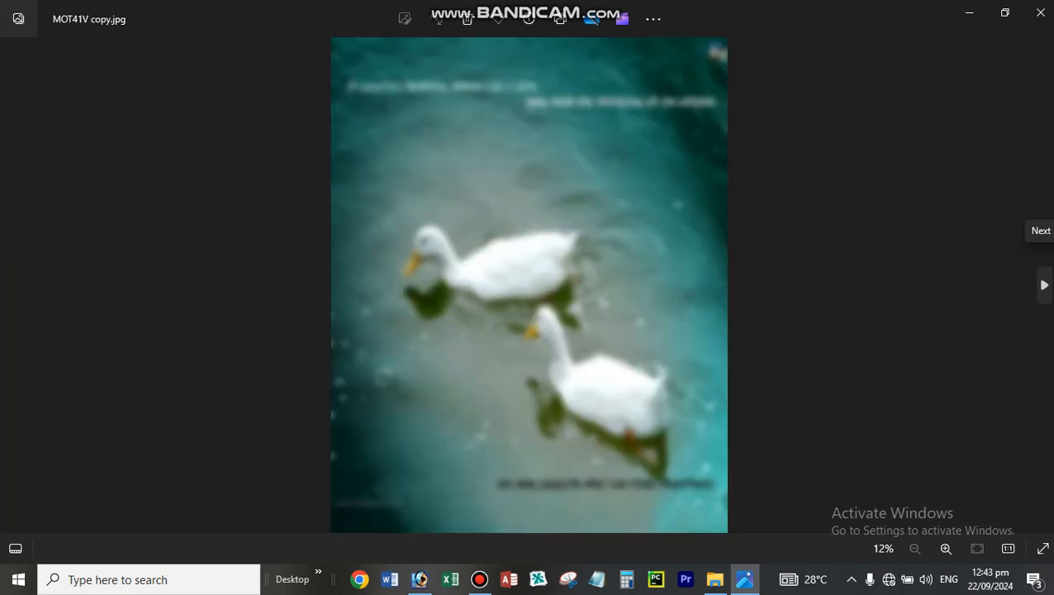
key(Right)
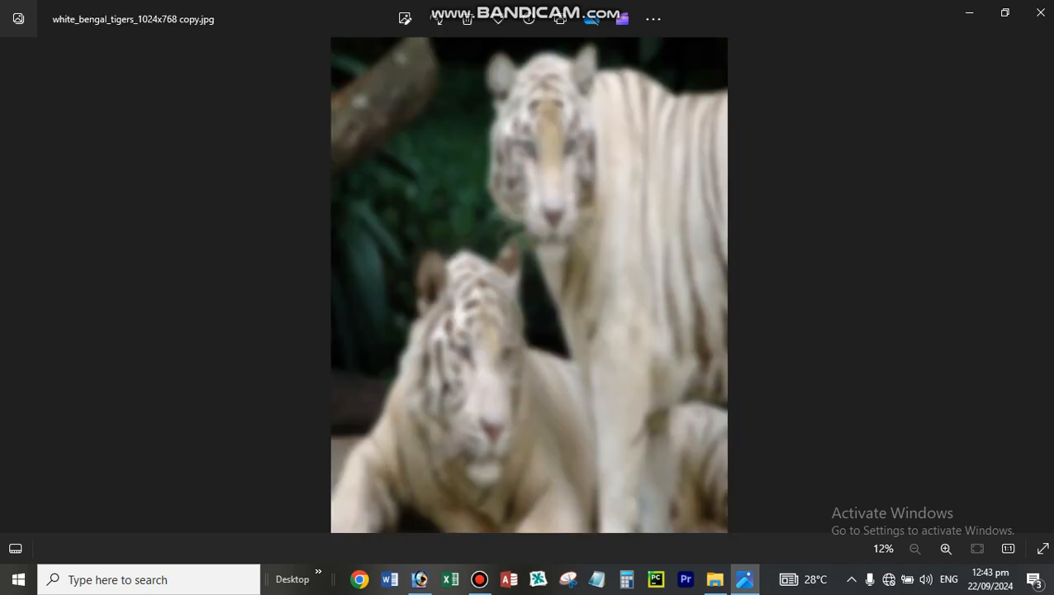
click(1040, 12)
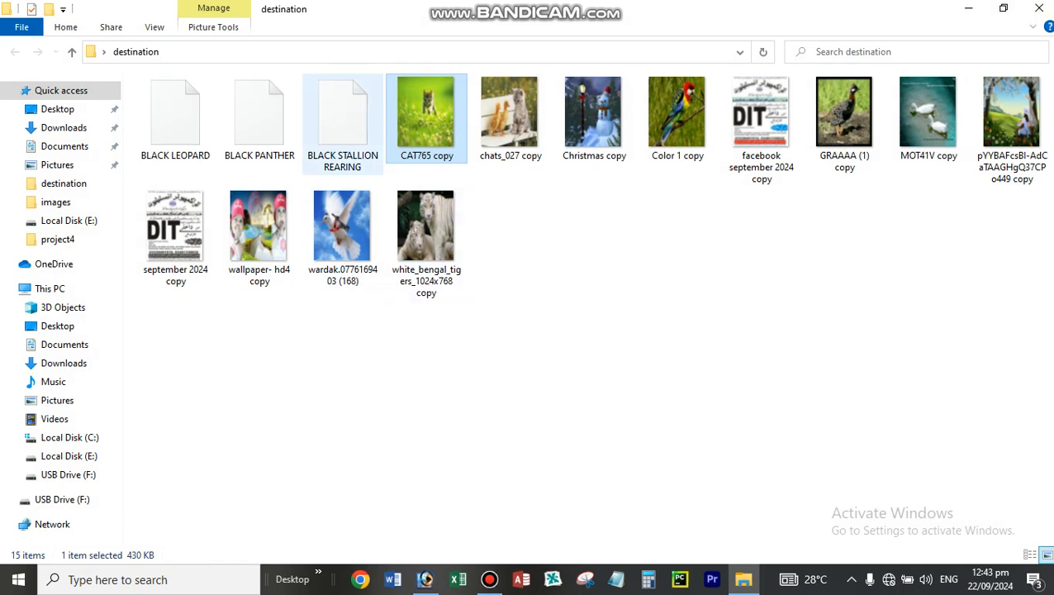
click(1038, 8)
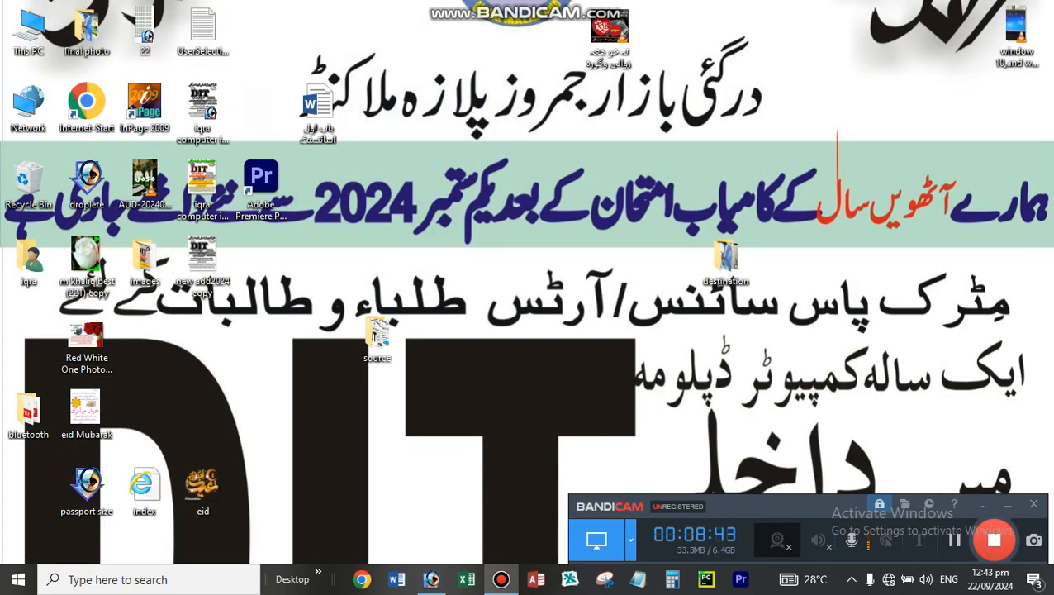
- Open the source folder from the desktop and view its BLACK LEOPARD image in the photo viewer
click(377, 337)
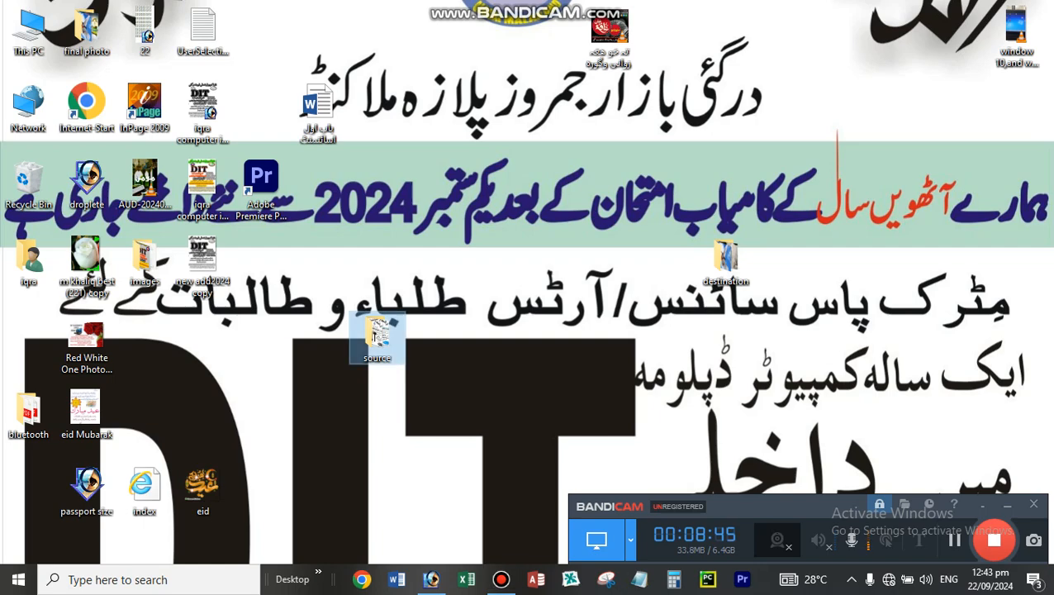
double_click(377, 337)
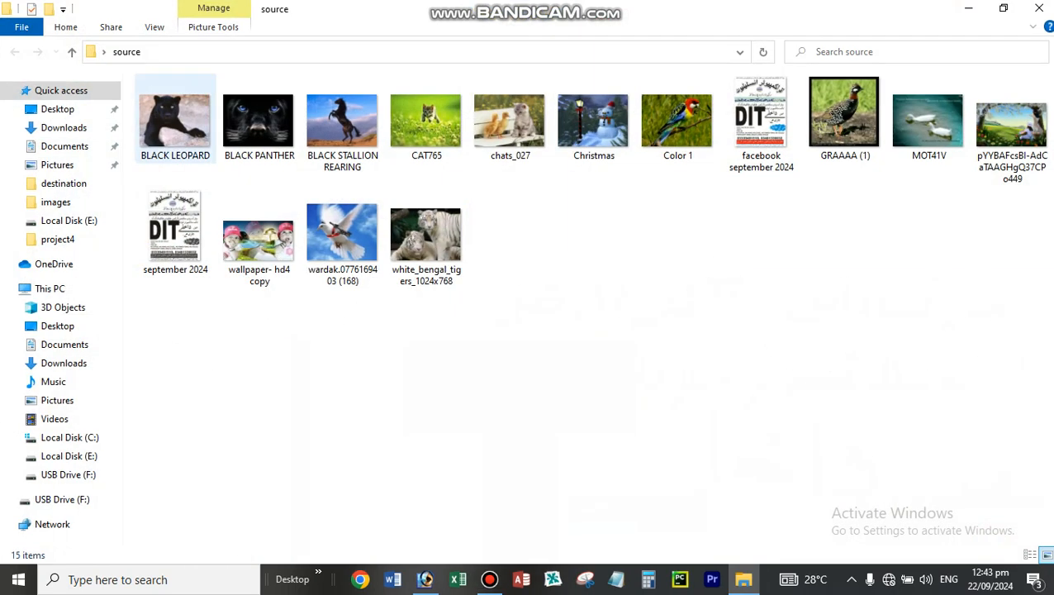
click(174, 124)
double_click(843, 115)
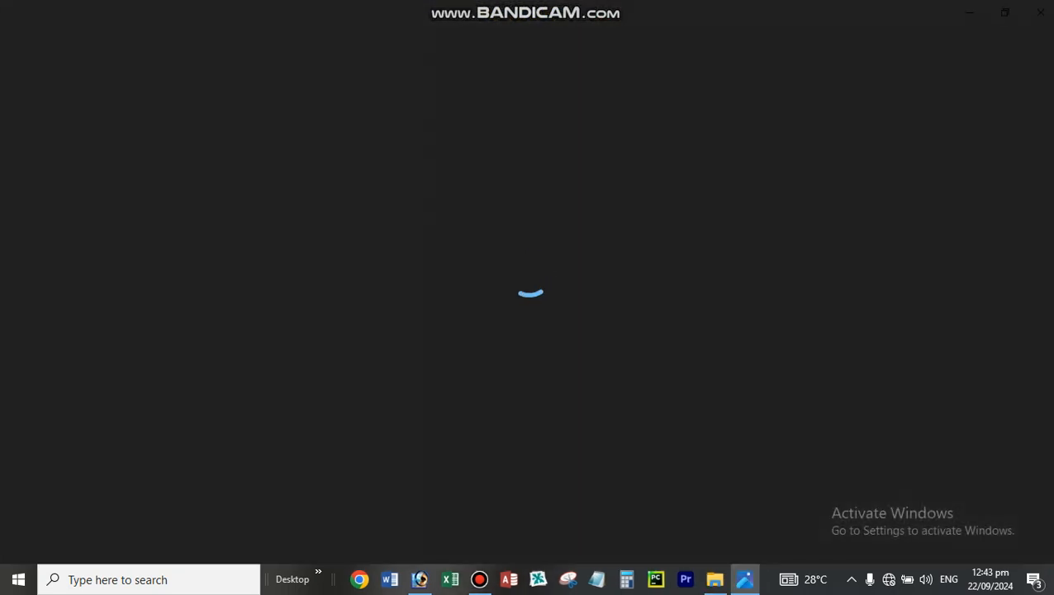
- Browse the original source images through the white tigers to compare their size and sharpness with the processed copies, and close the viewer
key(Right)
key(Right)
key(Right)
key(Right)
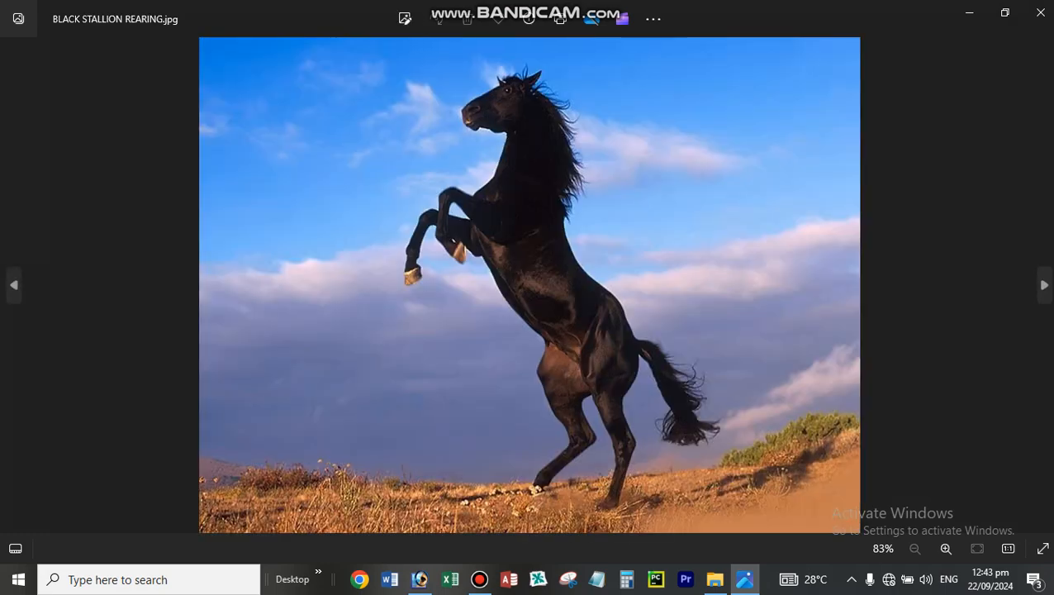
key(Right)
key(Right)
key(Right)
key(Right)
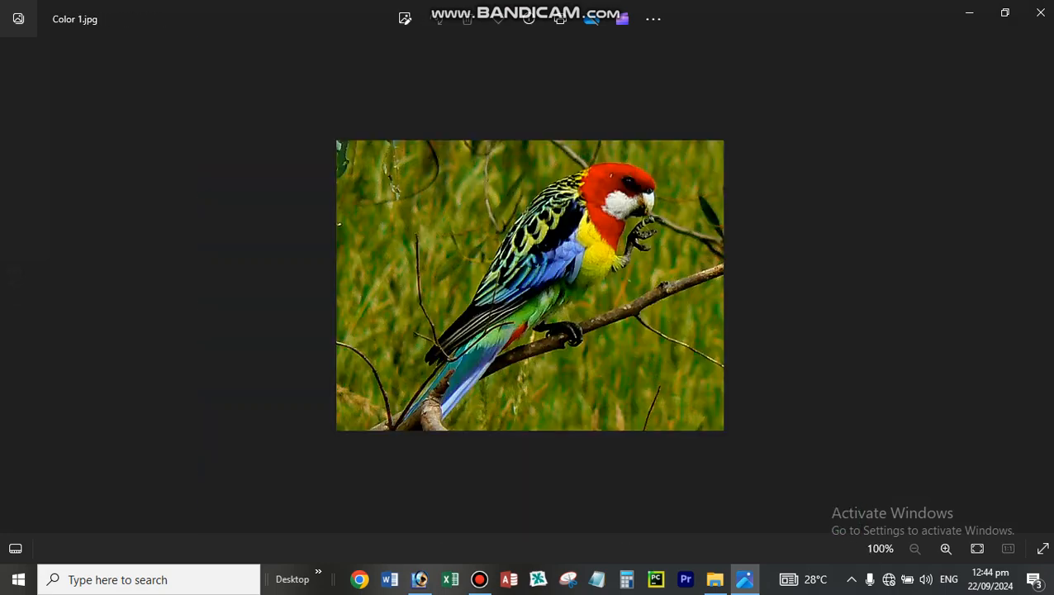
key(Right)
key(Right)
key(Right)
key(Right)
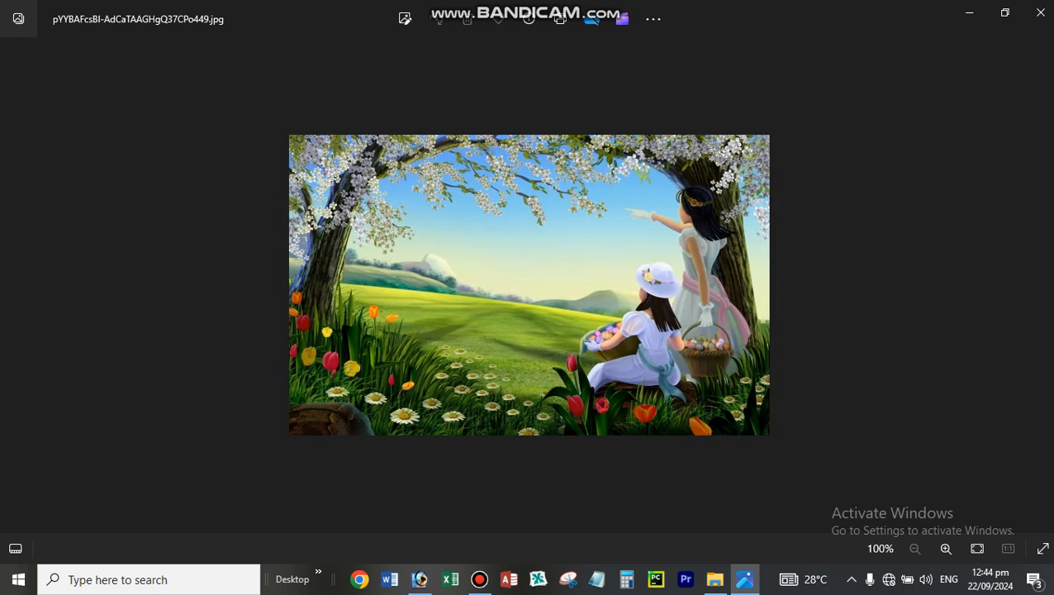
key(Left)
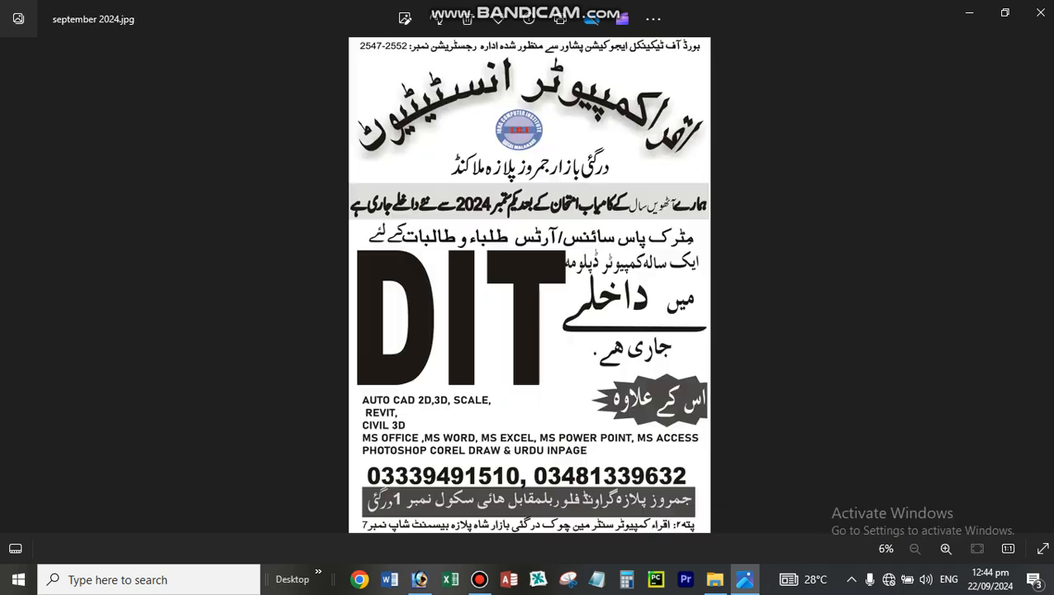
key(Left)
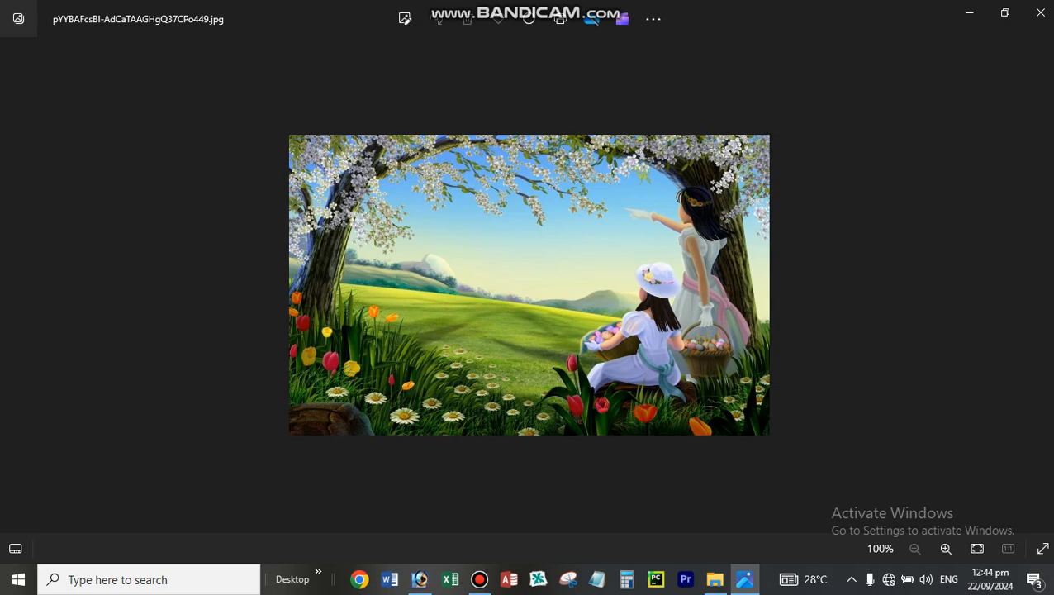
key(Left)
key(Right)
key(Right)
key(Right)
key(Right)
key(Right)
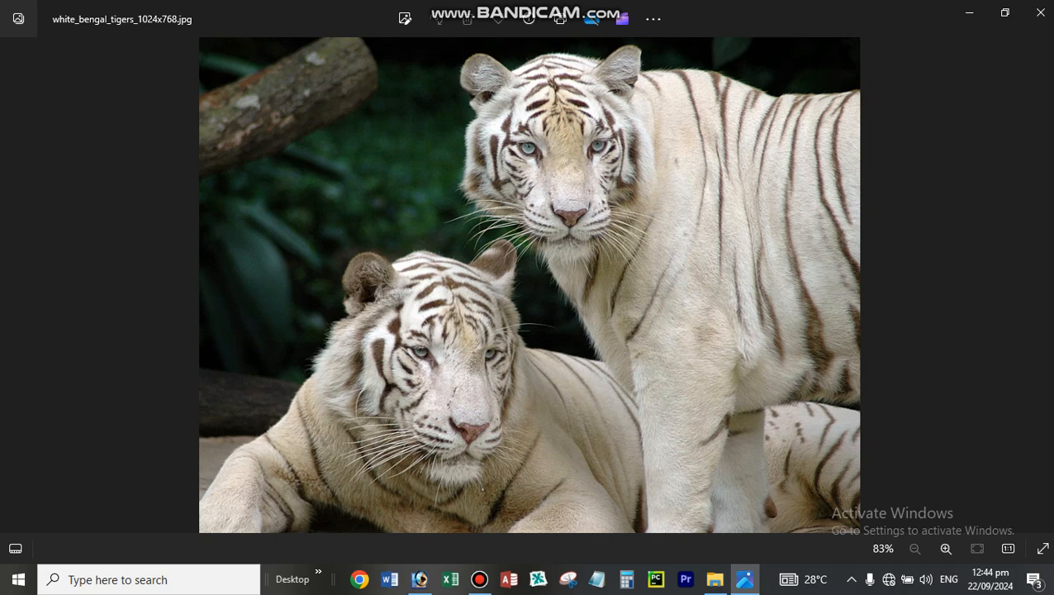
click(1040, 12)
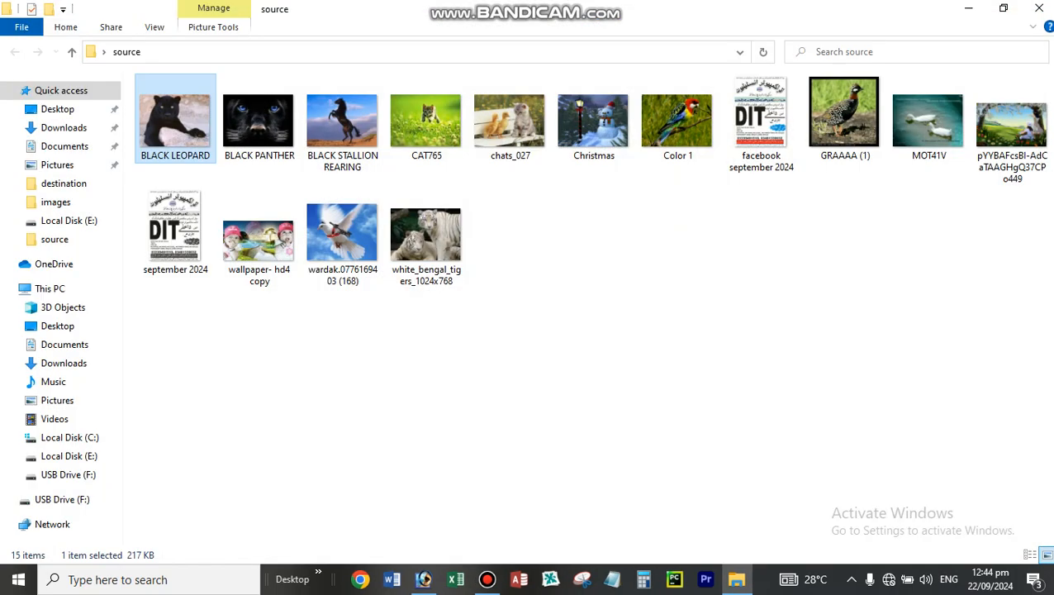
click(489, 579)
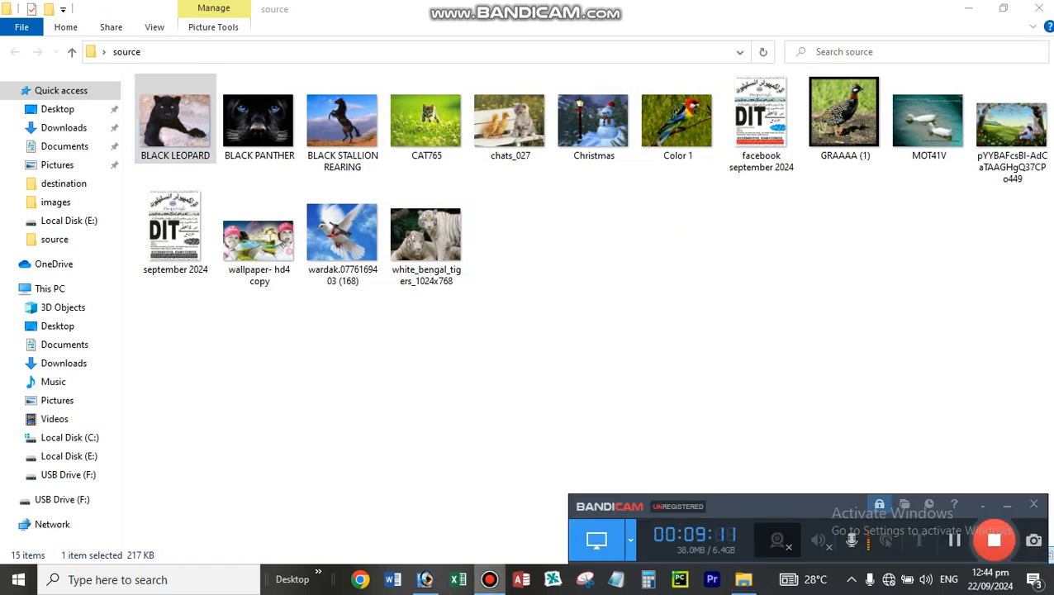
click(489, 579)
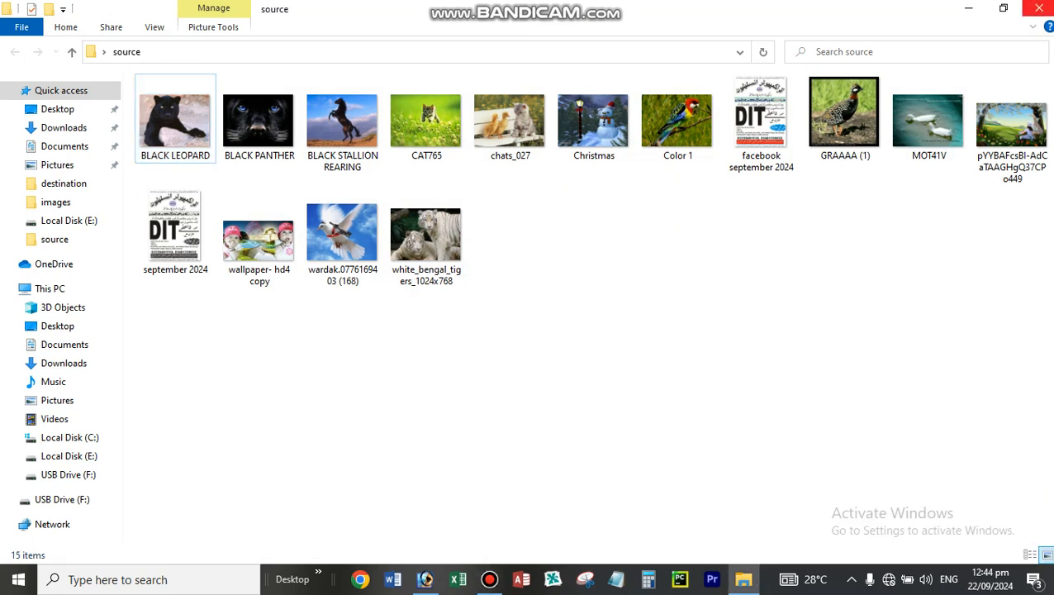
click(1038, 7)
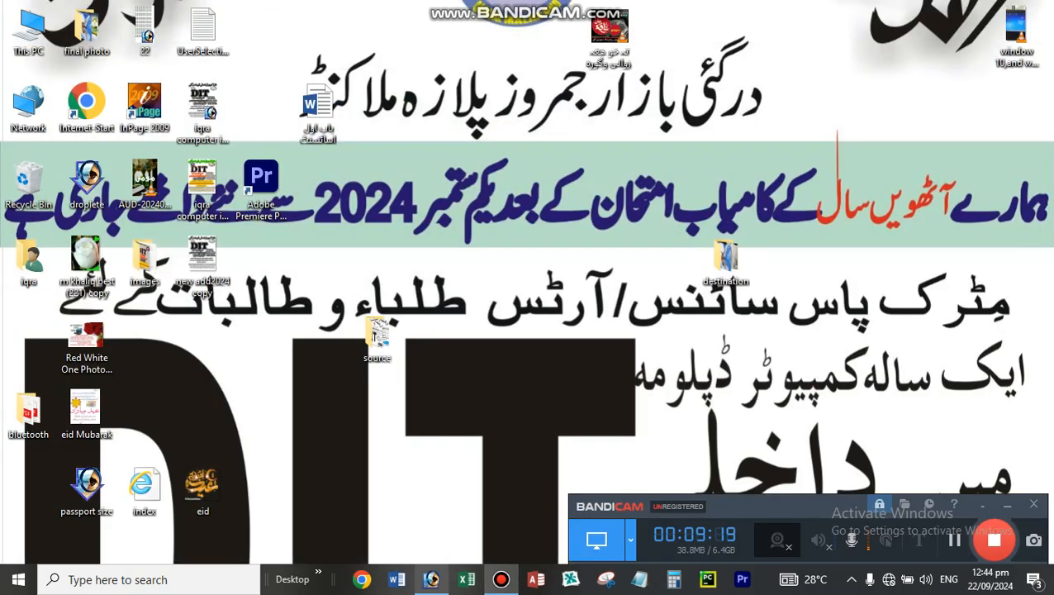
- Open the original "facebook september 2024" image from the source folder and examine its text and colours enlarged
double_click(378, 337)
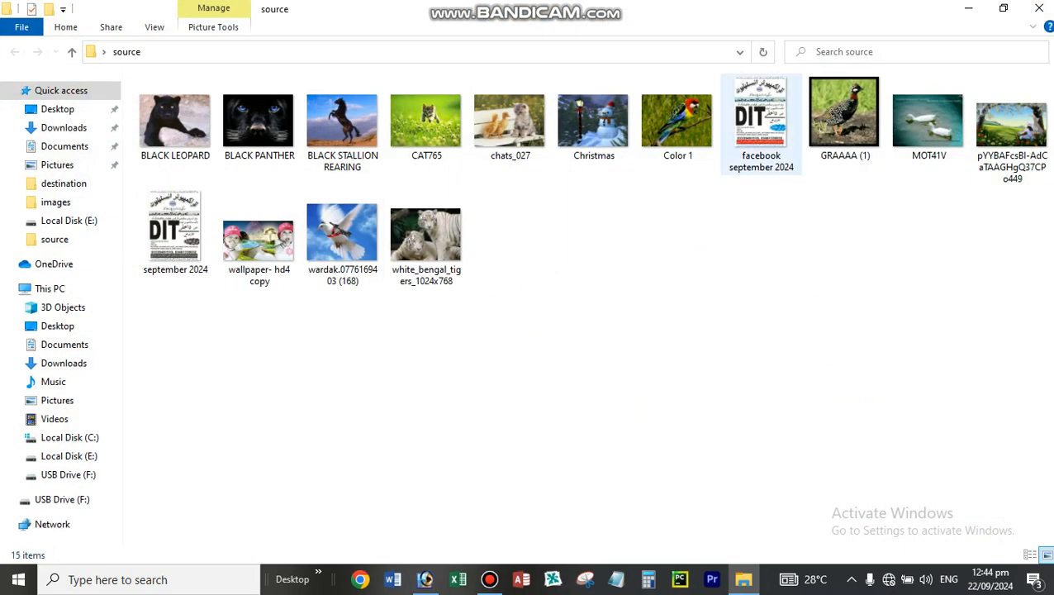
double_click(761, 124)
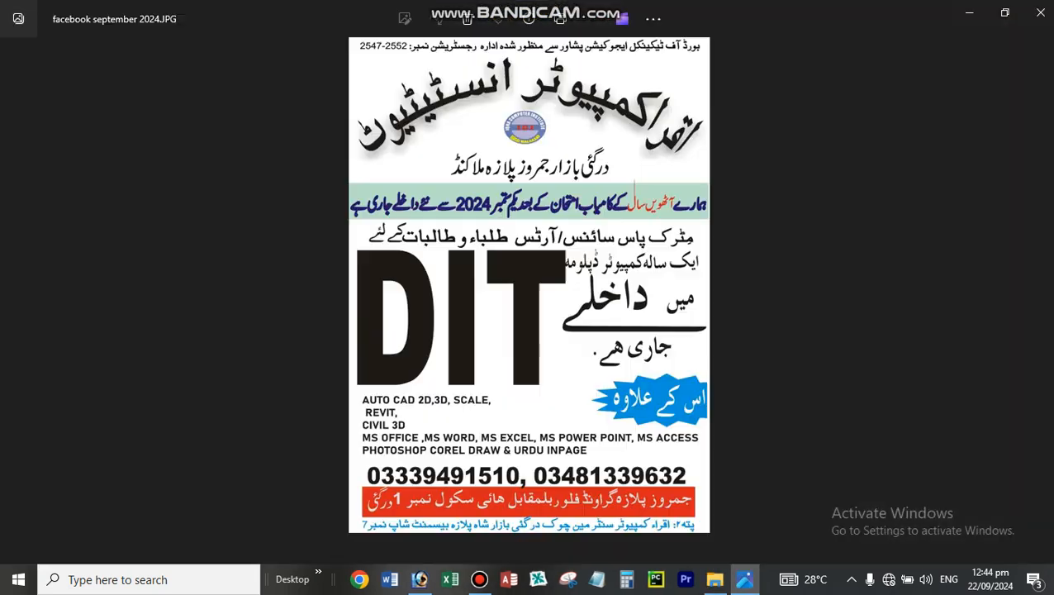
scroll(529, 161, up, 3)
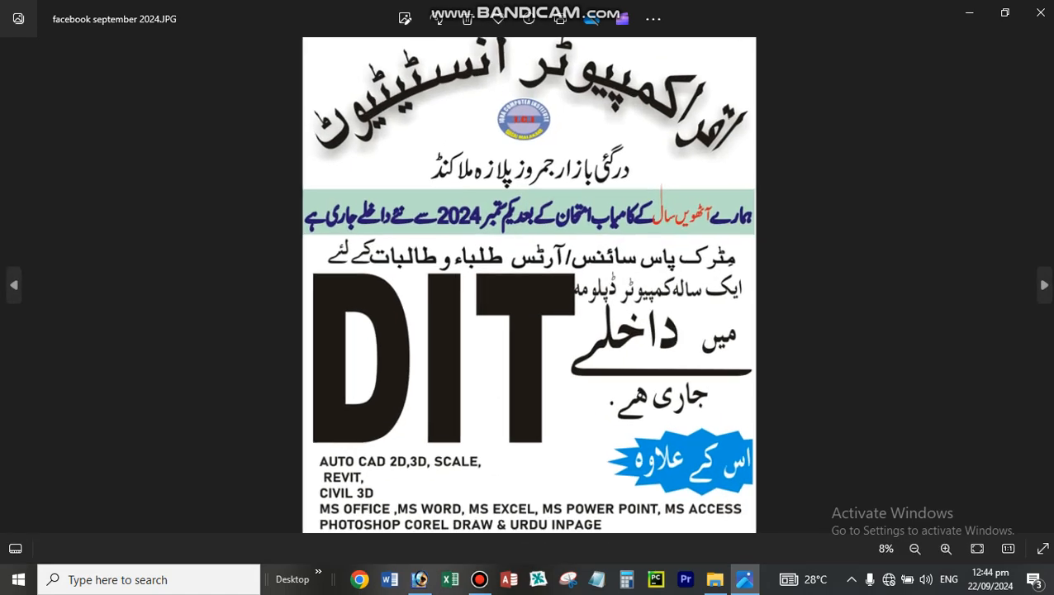
scroll(528, 285, up, 1)
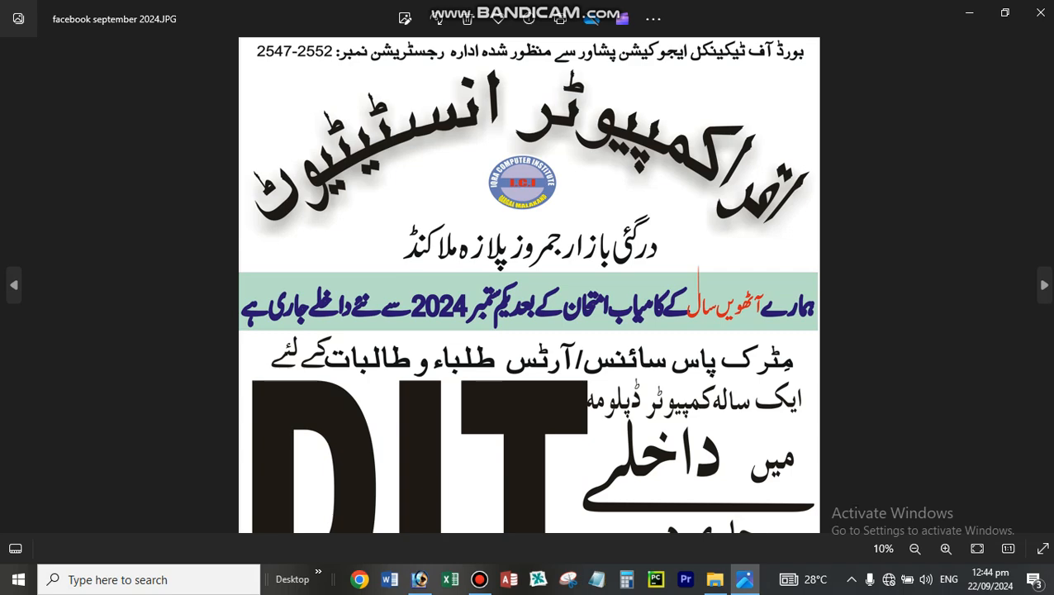
scroll(528, 285, down, 4)
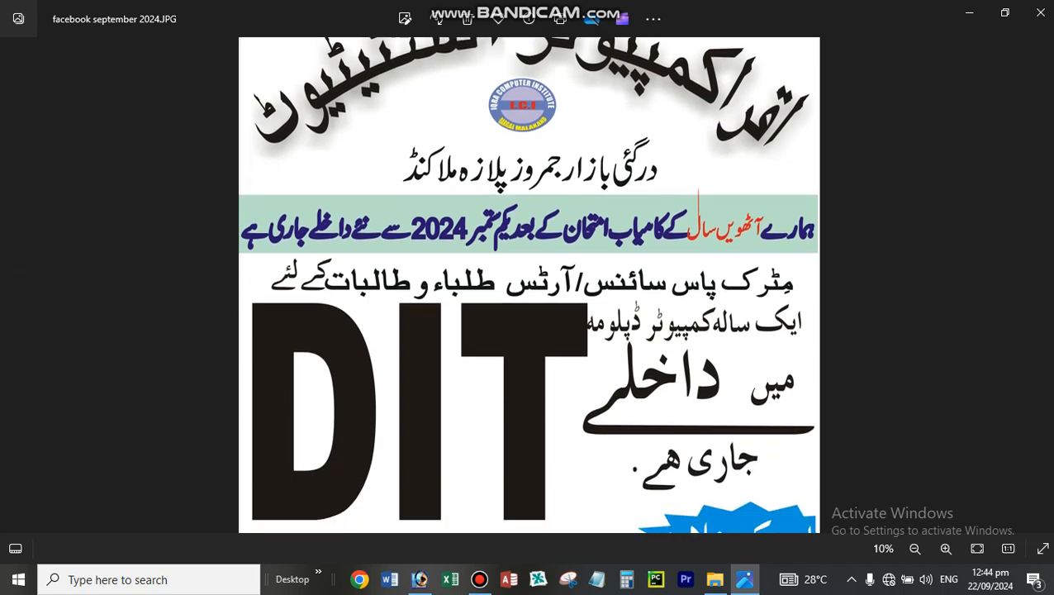
scroll(529, 285, down, 3)
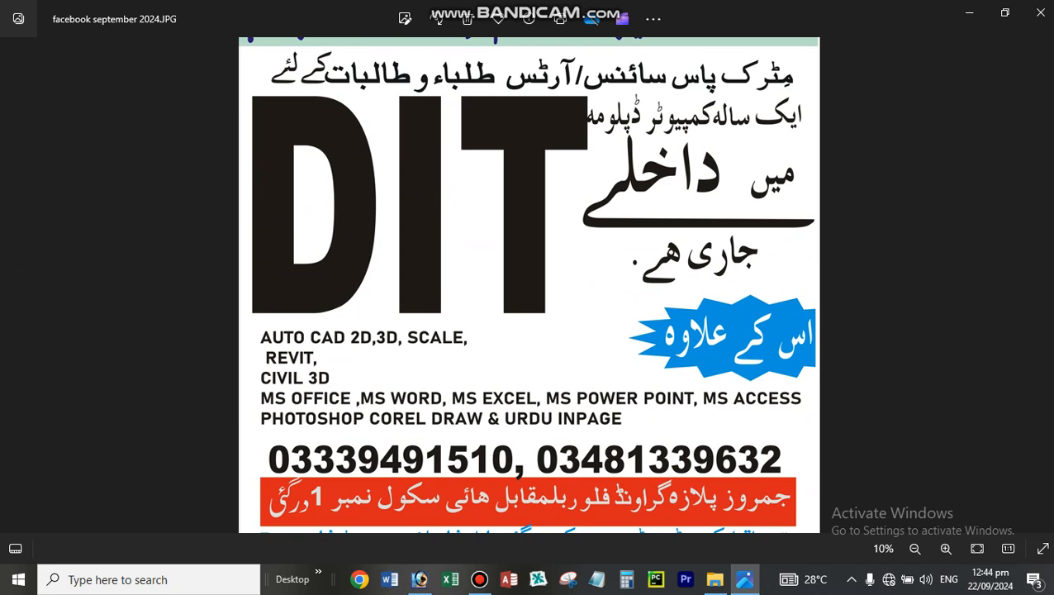
scroll(528, 284, up, 2)
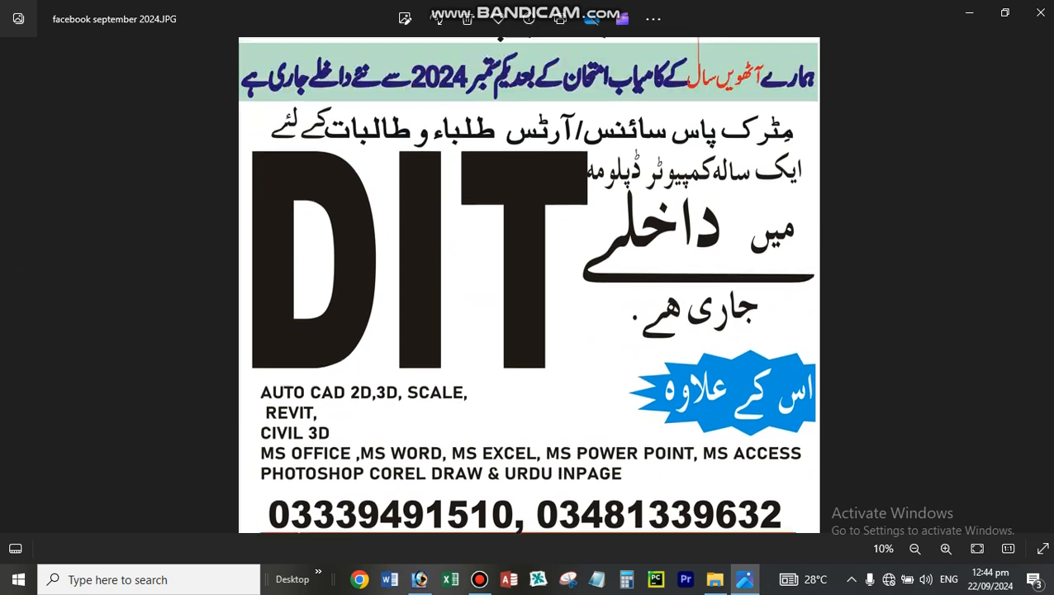